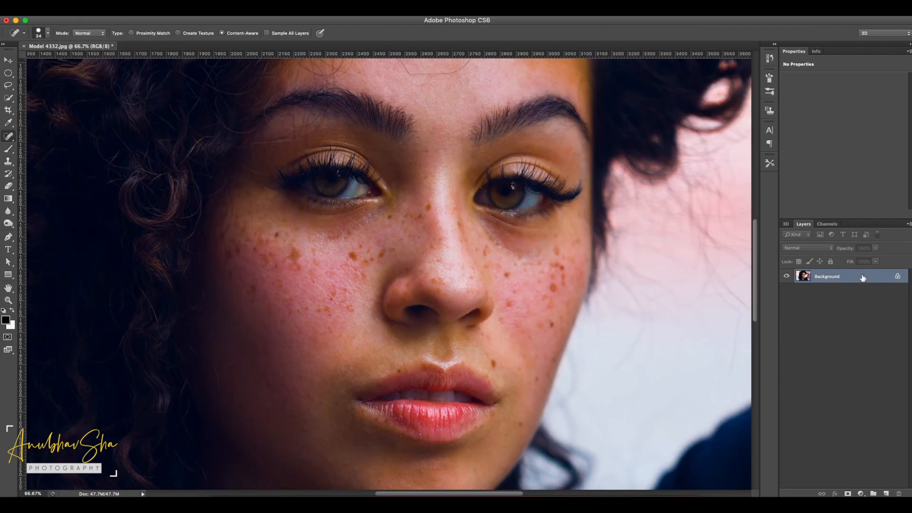
- Convert the locked Background into an editable layer named Layer 0, keeping Normal mode and 100% opacity
double_click(863, 277)
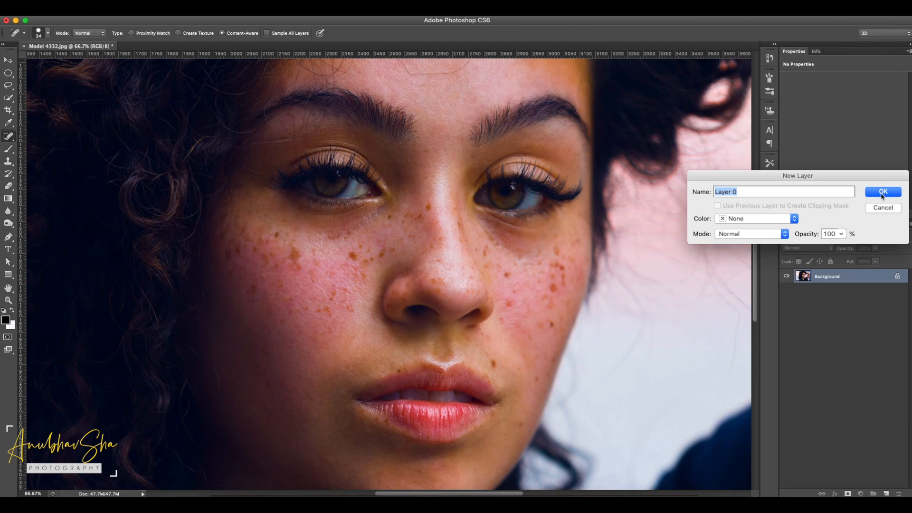
click(883, 195)
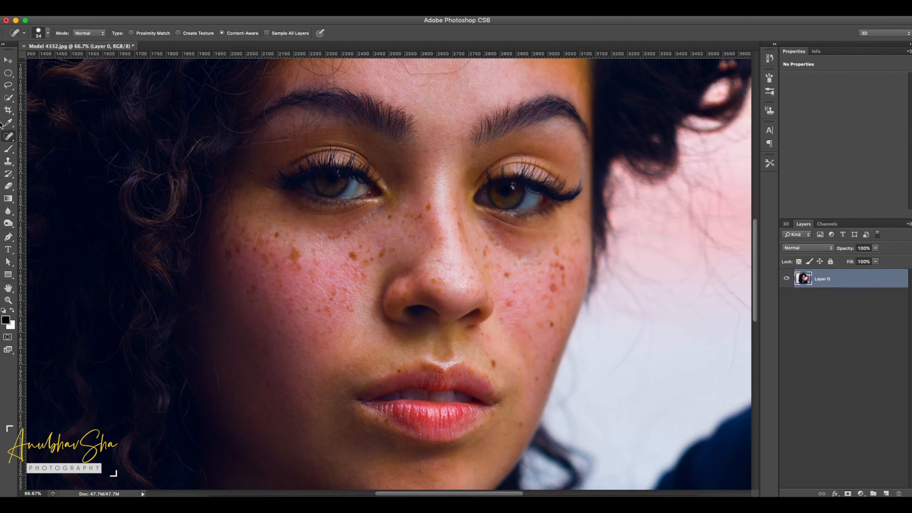
- Remove the mole and larger freckles on the image-left cheek with the content-aware Spot Healing Brush
right_click(9, 137)
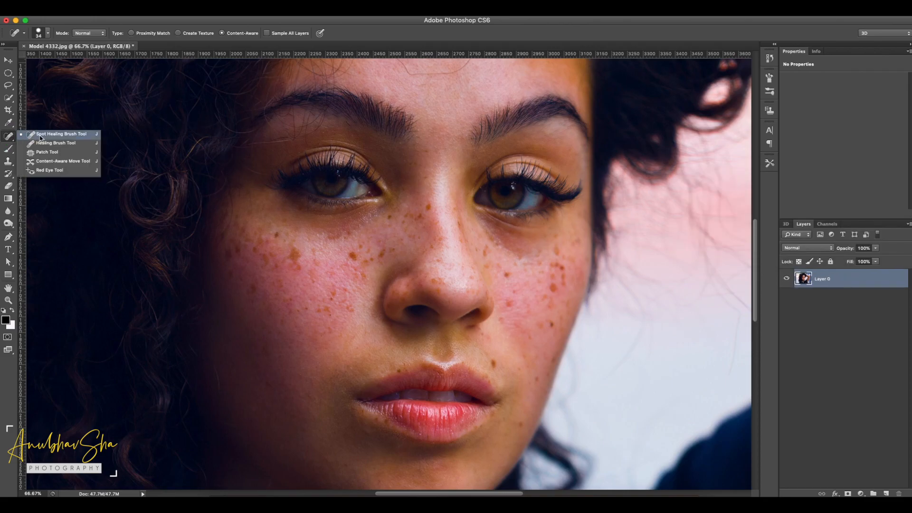
click(762, 291)
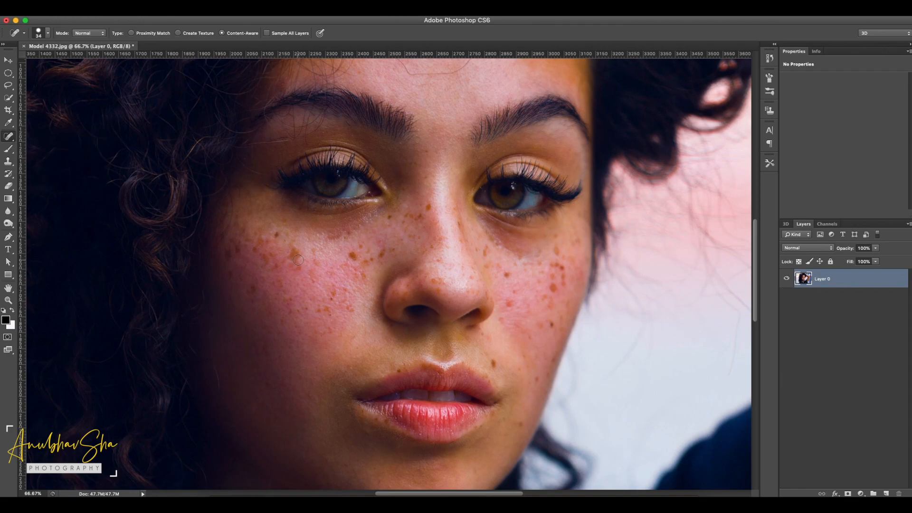
key(super+equal)
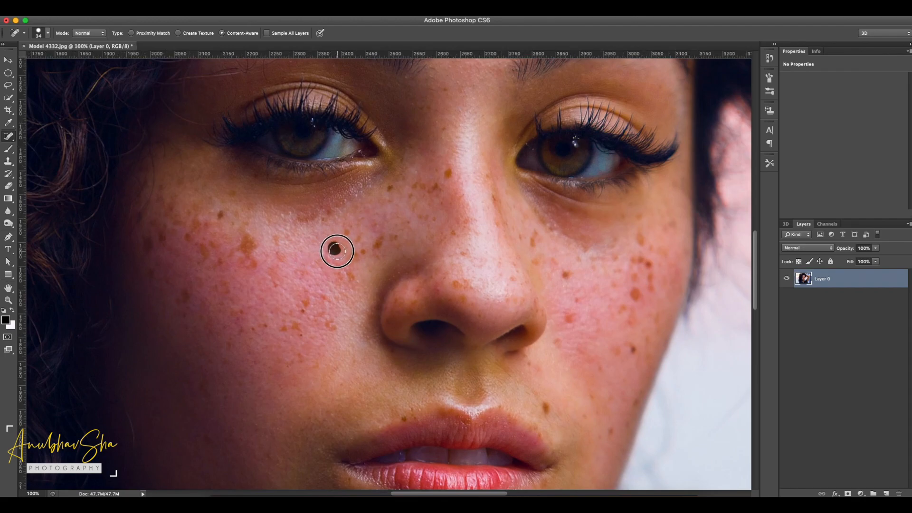
click(332, 246)
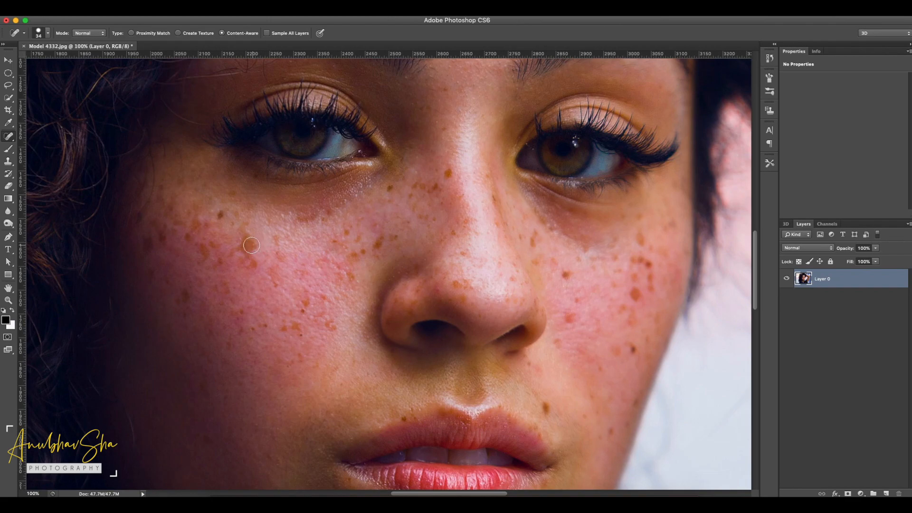
mouse_move(246, 247)
mouse_down()
mouse_move(251, 241)
mouse_move(249, 251)
mouse_move(247, 242)
mouse_move(204, 251)
mouse_up()
drag(156, 235, 163, 228)
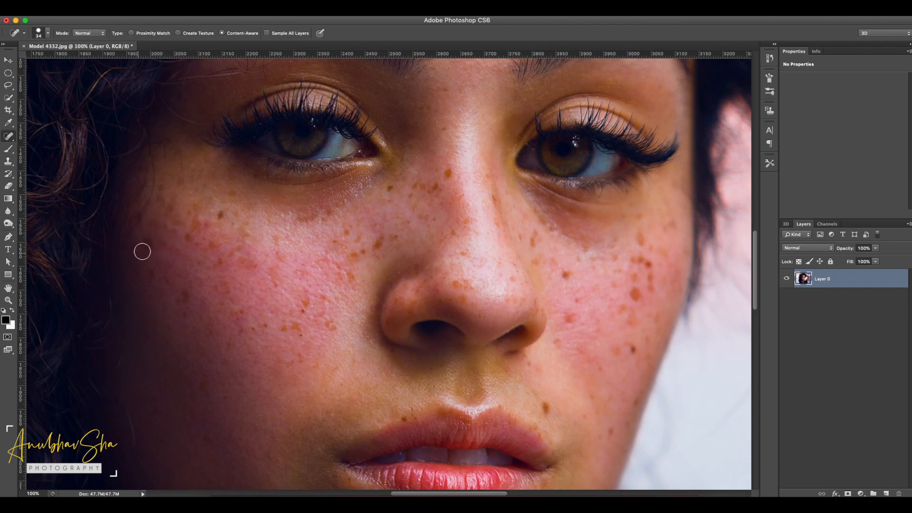
- Heal the prominent dark spots across the nose, both cheeks and beside the mouth with the Spot Healing Brush
drag(219, 216, 220, 217)
click(447, 174)
click(433, 188)
click(419, 186)
click(381, 240)
drag(437, 290, 436, 290)
drag(639, 261, 639, 261)
drag(637, 291, 637, 291)
drag(636, 237, 636, 236)
click(568, 318)
drag(566, 274, 574, 272)
click(535, 241)
click(547, 407)
drag(389, 186, 388, 187)
click(333, 285)
drag(324, 322, 323, 322)
drag(189, 237, 188, 237)
- Place the original Model 4332 image at 100% scale and move its layer below Layer 0
click(874, 325)
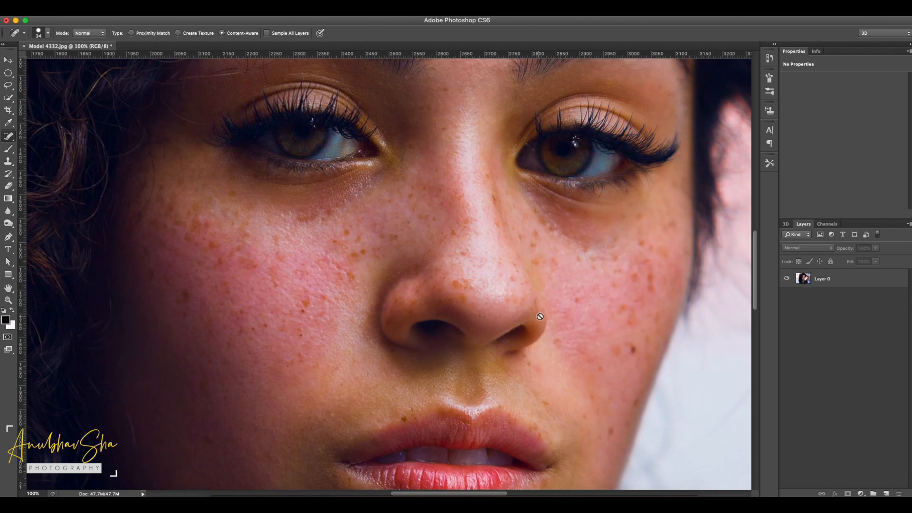
key(super+0)
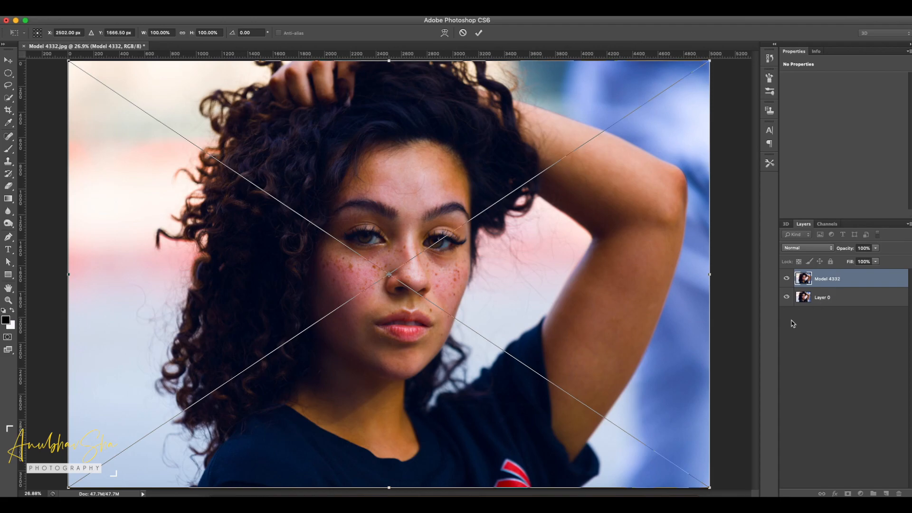
key(Return)
key(j)
drag(832, 280, 829, 310)
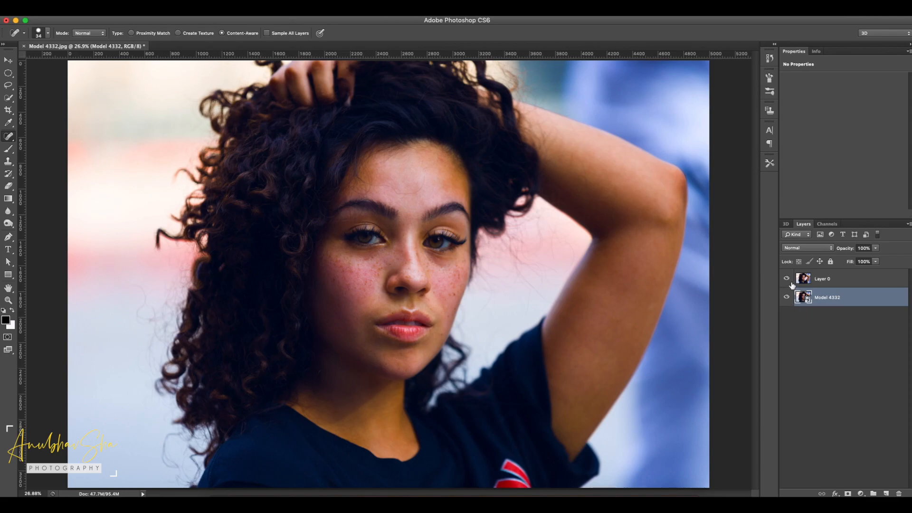
- Hide the placed Model 4332 layer and rename it Backup
click(785, 297)
double_click(828, 297)
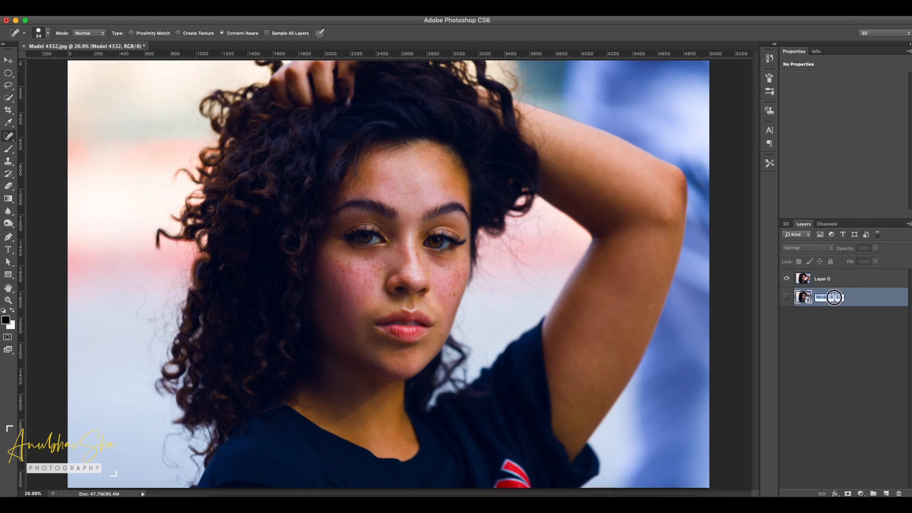
text(Backup)
key(Return)
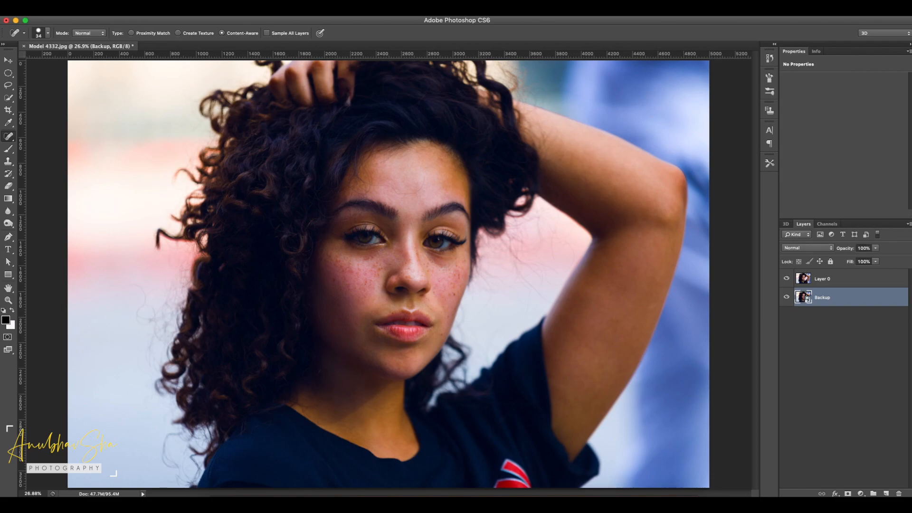
- Toggle layer visibility to compare the retouch with the original, leave Backup hidden, and rename Layer 0 as main
click(787, 278)
click(787, 278)
click(787, 279)
click(787, 297)
alt+click(787, 297)
click(808, 332)
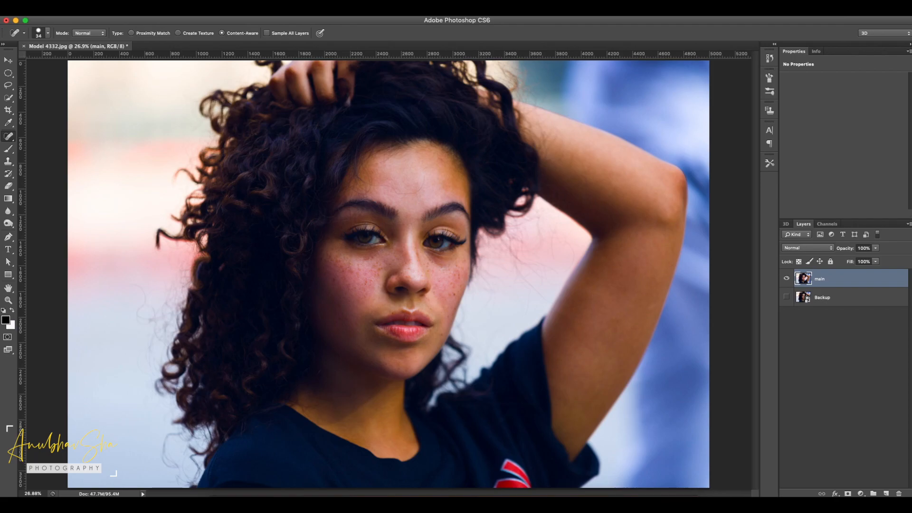
- Duplicate the main layer and rename the copy Smooth face
key(super+j)
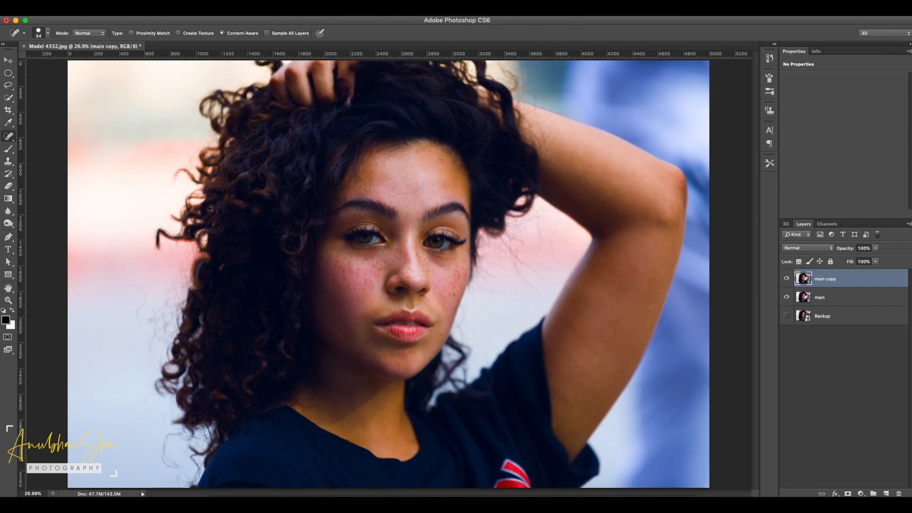
double_click(825, 279)
text(Smooth face)
key(Return)
- Invert the colors of the Smooth face layer
click(91, 10)
mouse_move(113, 10)
mouse_move(152, 41)
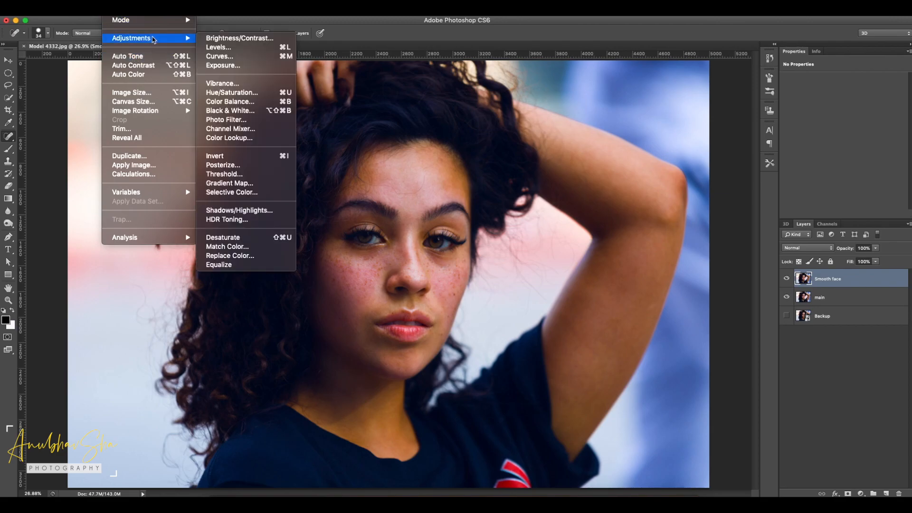
click(229, 157)
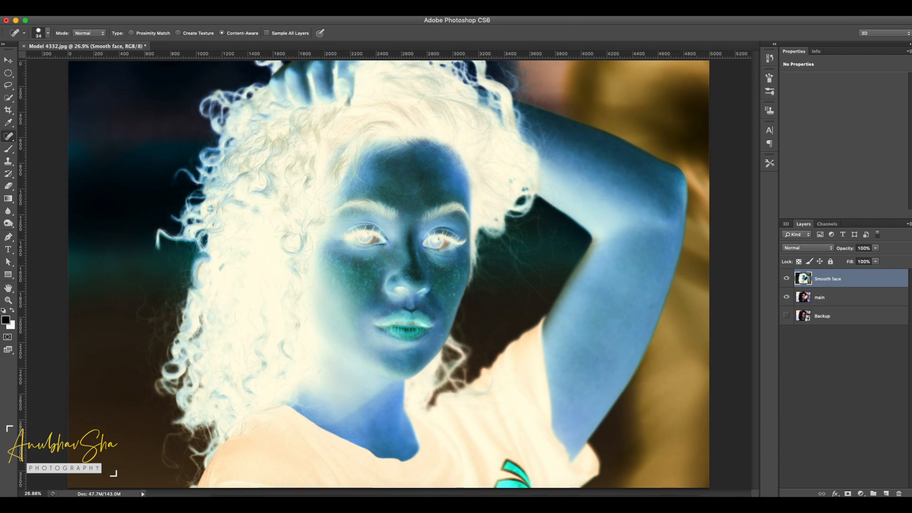
- Apply a High Pass filter with a 36.0-pixel radius to the Smooth face layer
click(222, 8)
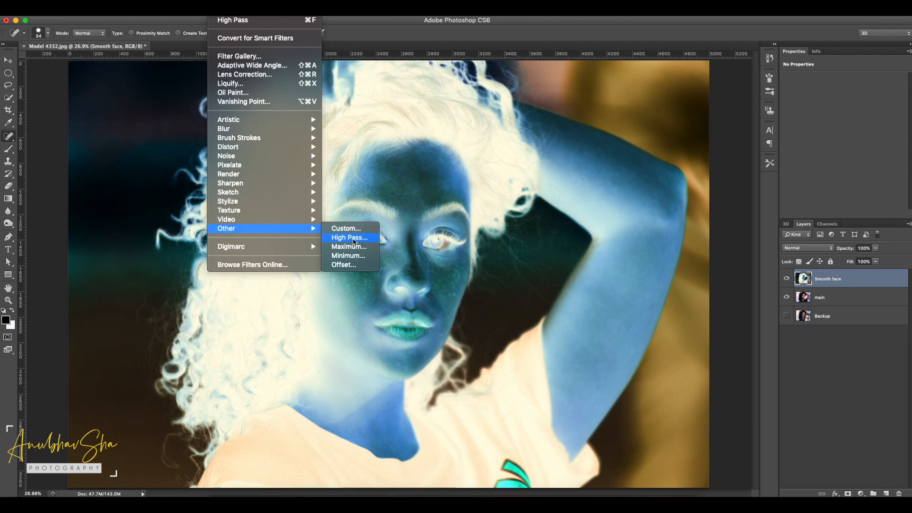
click(335, 239)
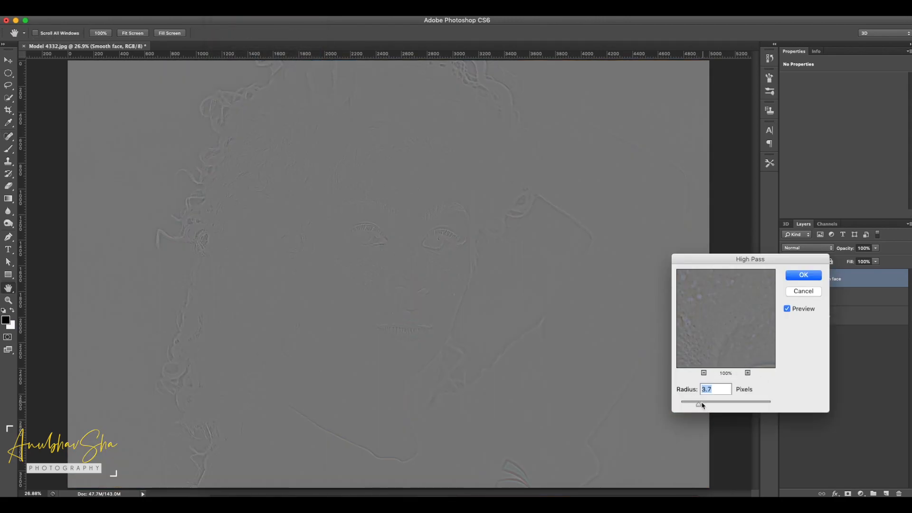
drag(702, 405, 727, 407)
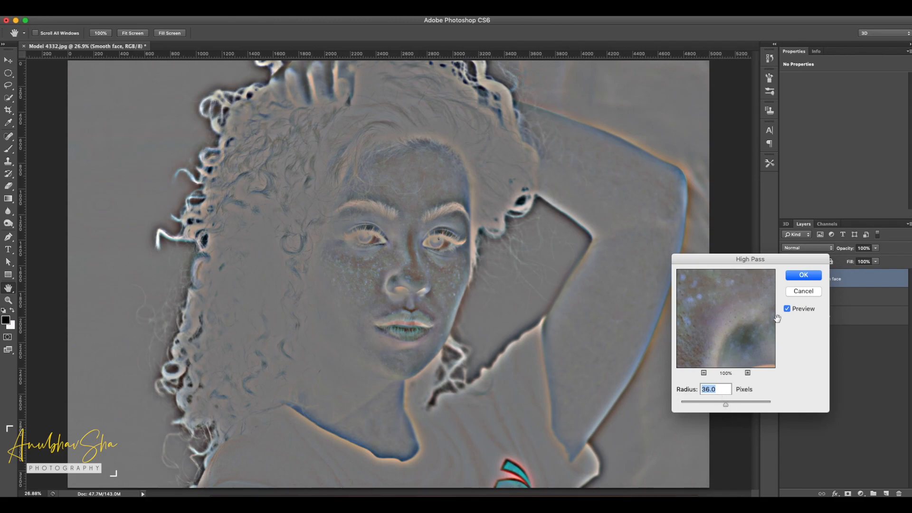
click(802, 275)
key(j)
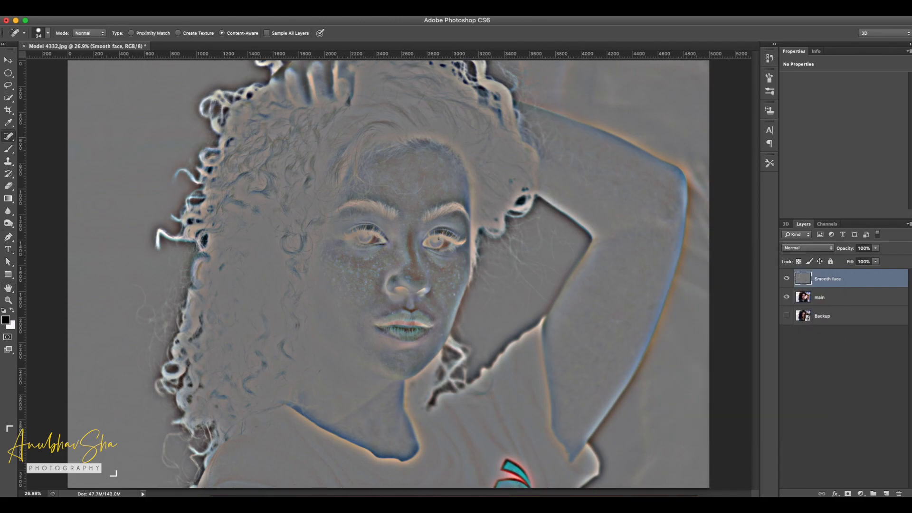
- Set the Smooth face layer's blend mode to Overlay and add a white layer mask to it
click(807, 248)
click(794, 339)
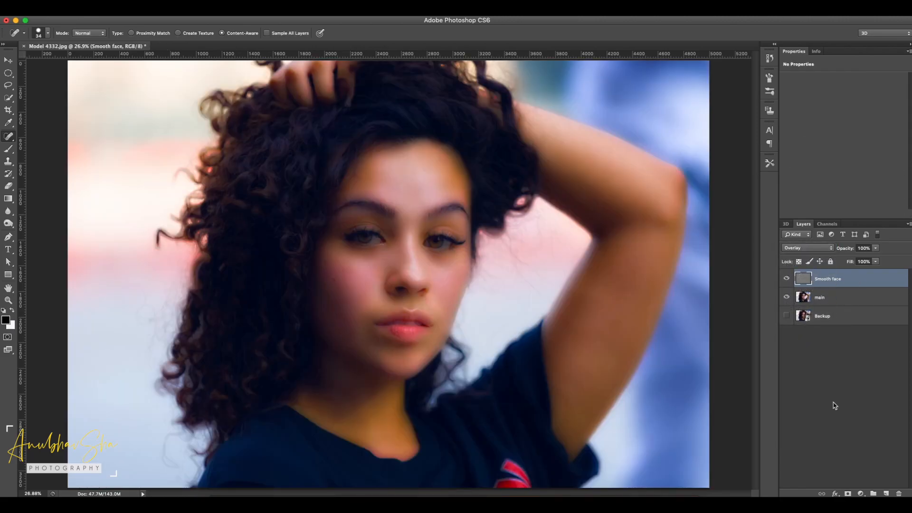
click(849, 494)
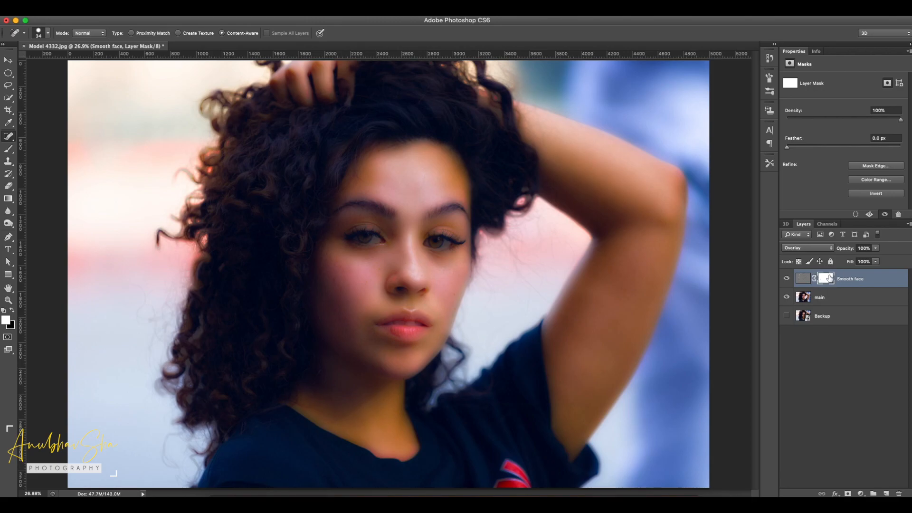
- Apply the merged RGB image to the Smooth face mask with Multiply blending at 100% opacity
click(116, 9)
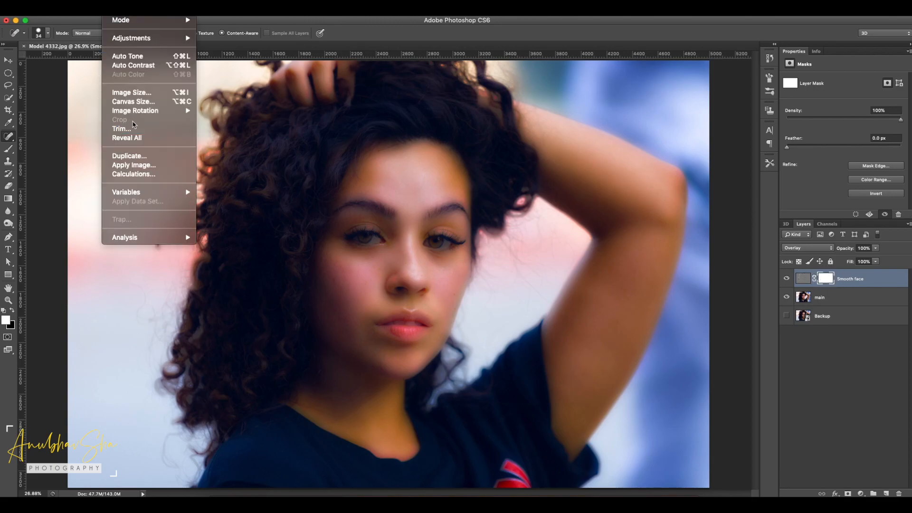
click(134, 165)
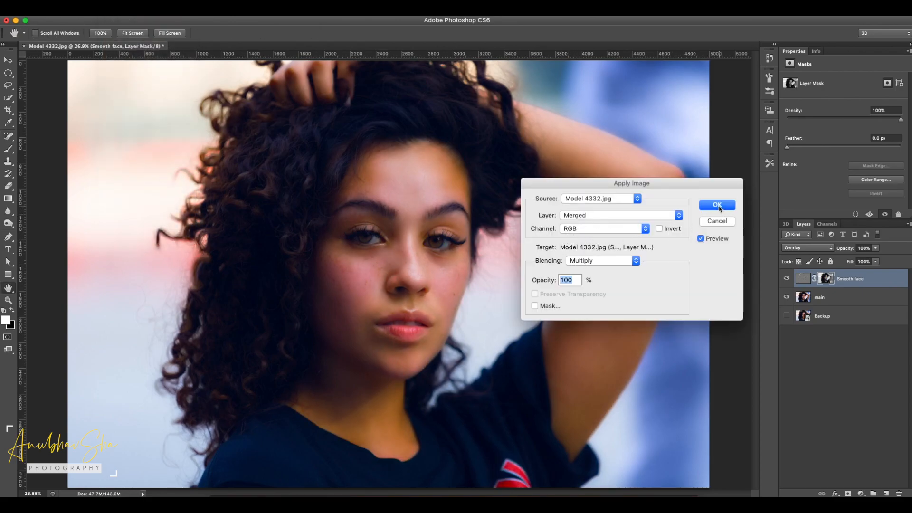
click(717, 205)
key(j)
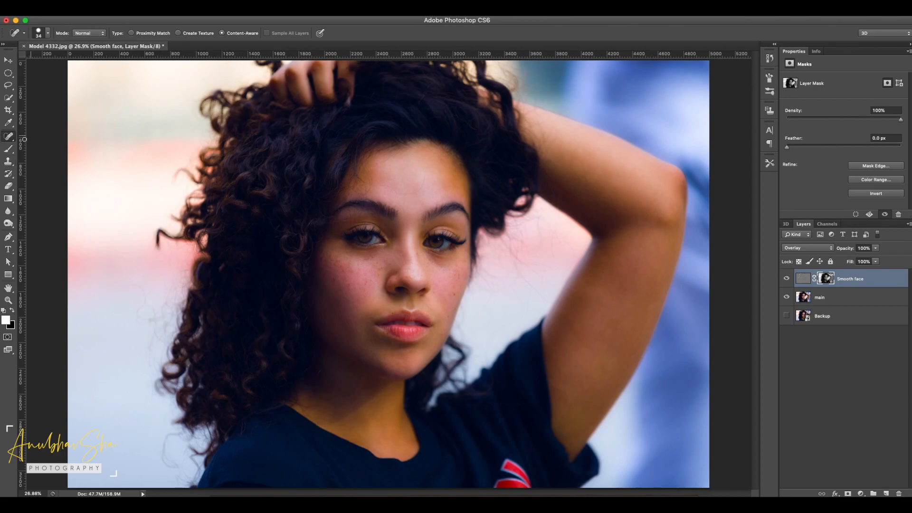
- Set up the Brush tool with Normal mode and 55% flow for painting on the mask
click(8, 151)
click(131, 36)
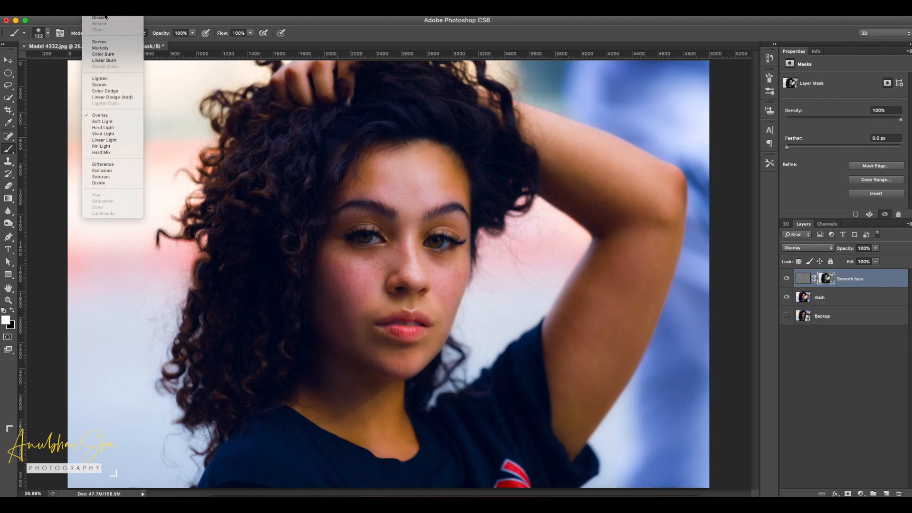
click(105, 17)
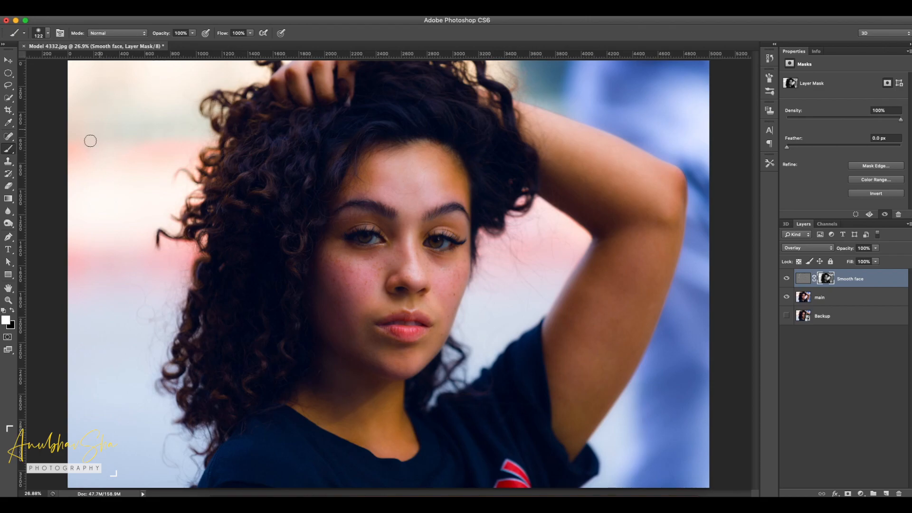
click(250, 34)
drag(252, 42, 230, 44)
- Paint white on the Smooth face mask over the cheeks with a 135 px brush, and restore detail below the eye with black
drag(344, 273, 343, 266)
mouse_move(357, 274)
mouse_down()
mouse_move(380, 261)
mouse_move(362, 264)
mouse_move(373, 256)
mouse_move(364, 300)
mouse_move(294, 272)
mouse_up()
key(super+equal)
key(super+equal)
key(super+equal)
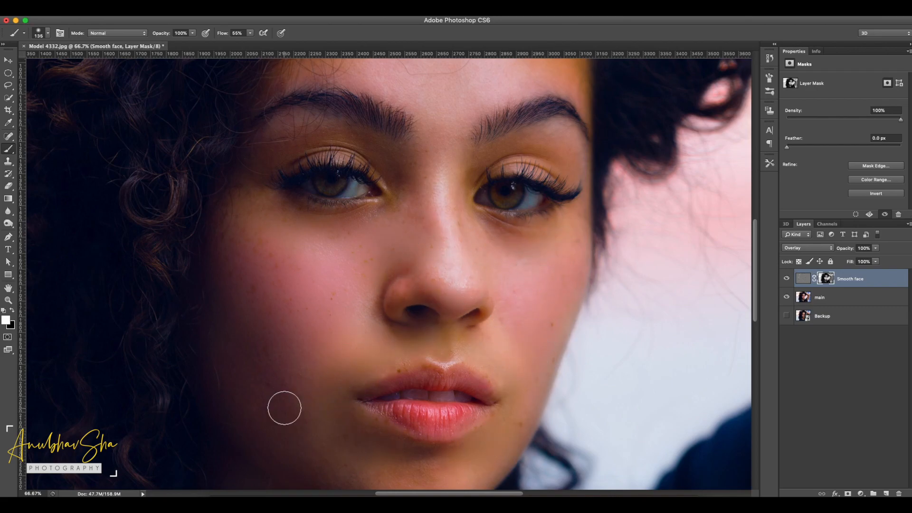
key(x)
mouse_move(308, 223)
mouse_down()
mouse_move(276, 260)
mouse_move(292, 226)
mouse_up()
key(x)
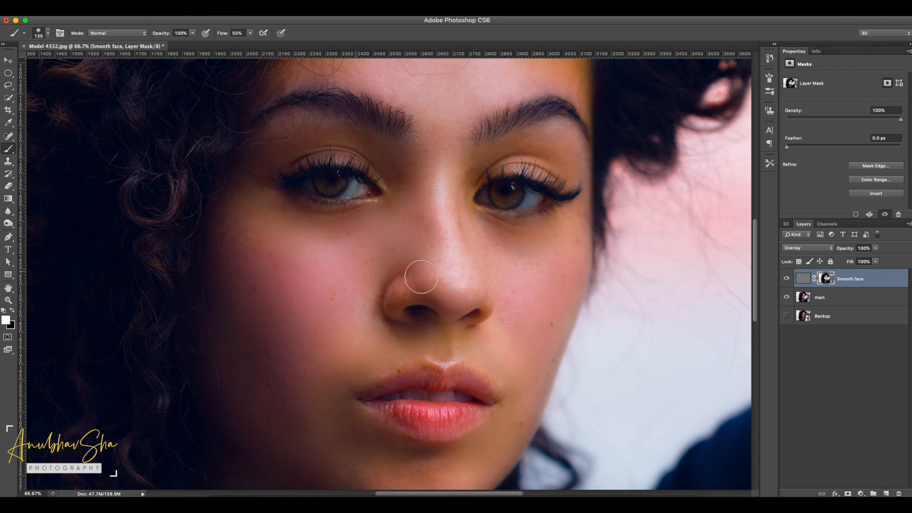
- Smooth the remaining facial skin from the nose toward the mouth by painting white on the mask
key(super+minus)
drag(458, 122, 452, 220)
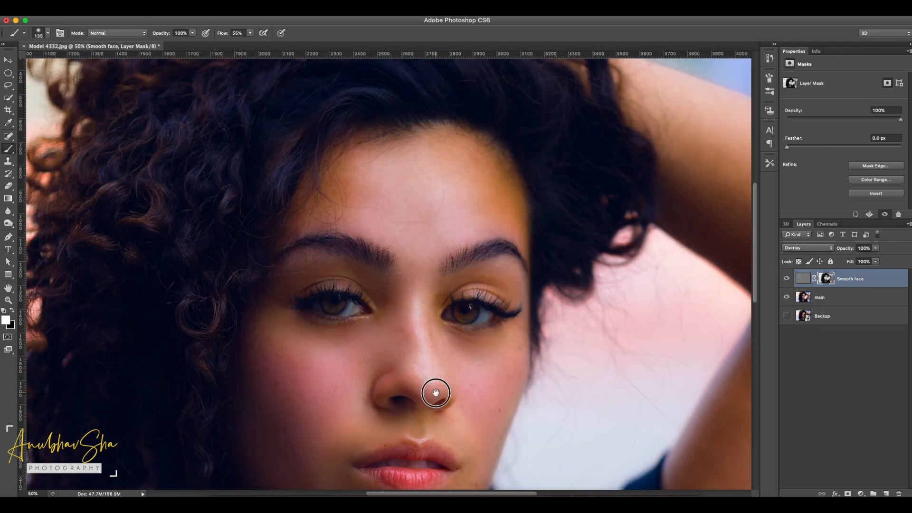
drag(449, 385, 457, 203)
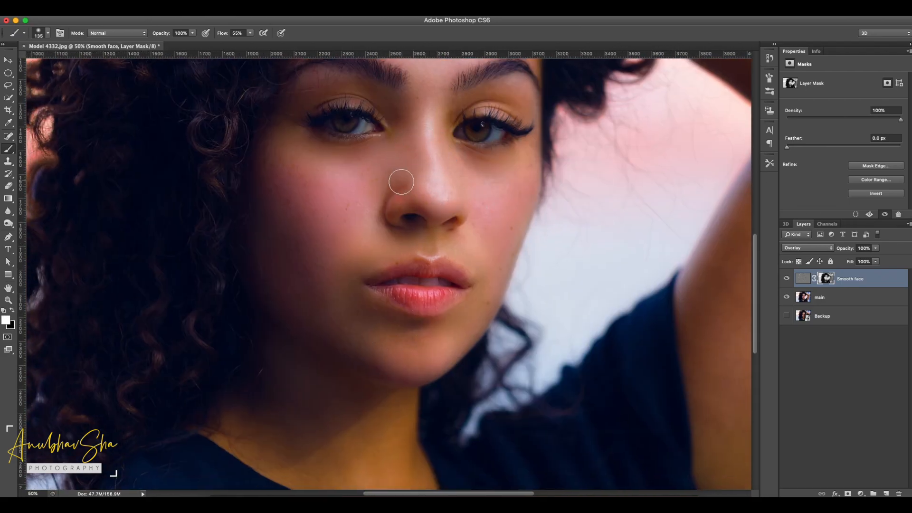
mouse_move(441, 187)
mouse_down()
mouse_move(407, 211)
mouse_move(511, 228)
mouse_move(483, 301)
mouse_move(481, 270)
mouse_up()
- Paint the Smooth face mask over the raised arm and neck with a 388 px brush at 100% flow
key(super+0)
key(shift+0)
drag(532, 308, 555, 308)
mouse_move(613, 284)
mouse_down()
mouse_move(625, 279)
mouse_move(586, 366)
mouse_up()
mouse_move(579, 388)
mouse_down()
mouse_move(577, 415)
mouse_move(650, 265)
mouse_move(654, 225)
mouse_move(635, 259)
mouse_move(641, 241)
mouse_move(574, 171)
mouse_move(644, 174)
mouse_move(582, 146)
mouse_up()
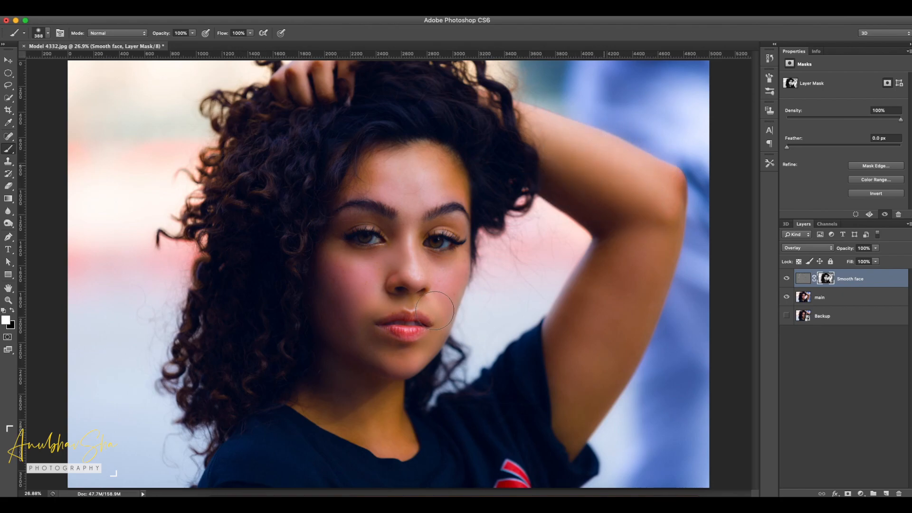
mouse_move(350, 423)
mouse_down()
mouse_move(399, 433)
mouse_move(342, 412)
mouse_up()
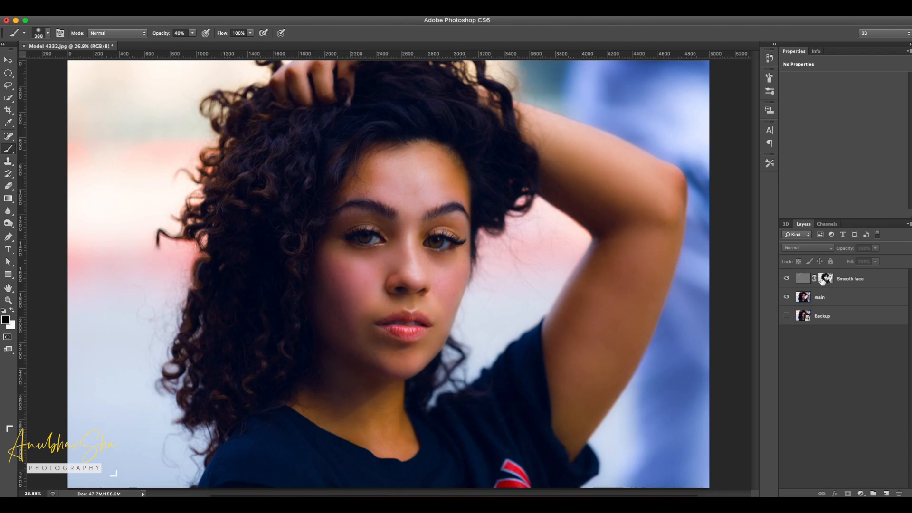
- Duplicate the main layer, place the copy above Smooth face, and rename it "Texture face"
click(829, 299)
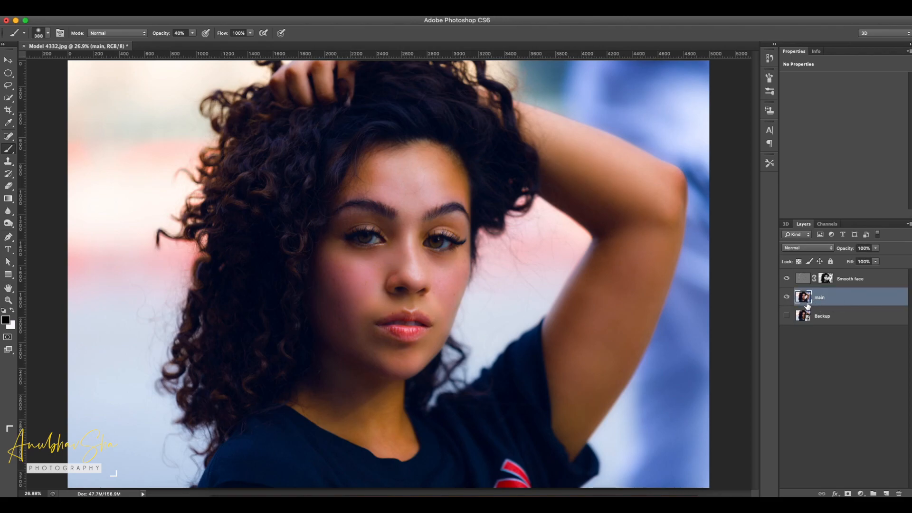
key(super+j)
drag(838, 298, 825, 282)
double_click(826, 280)
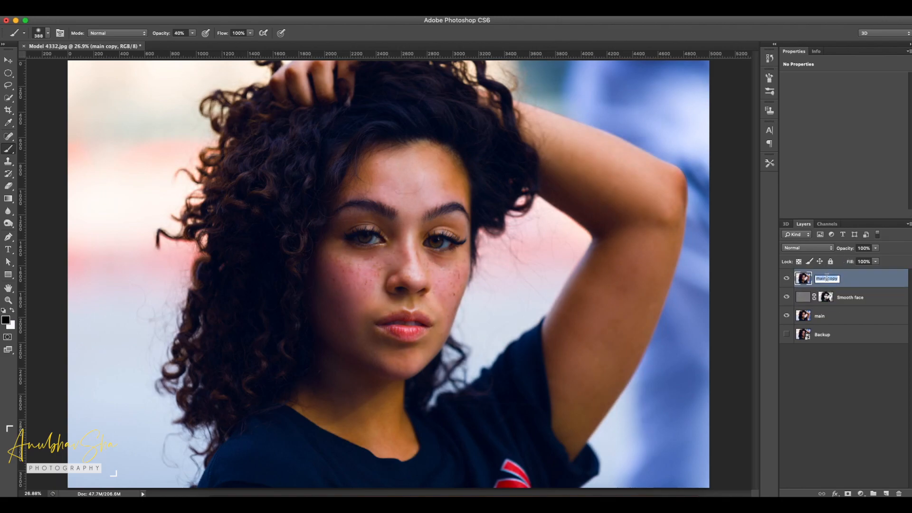
text(Te)
key(Return)
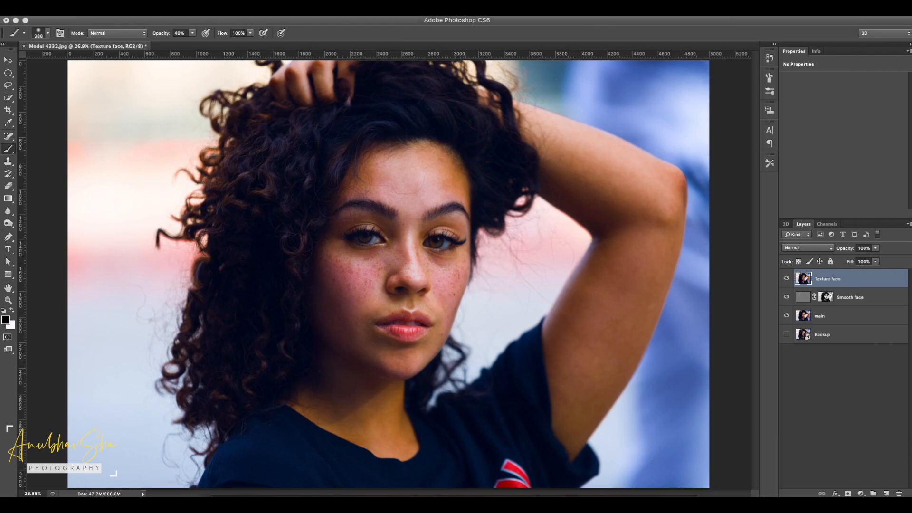
- Convert the Texture face layer to a smart object for non-destructive filtering
right_click(854, 280)
click(762, 218)
click(220, 11)
click(231, 37)
- Apply a low-radius High Pass filter to Texture face so only fine skin texture remains, and set its blend mode to Overlay
click(220, 11)
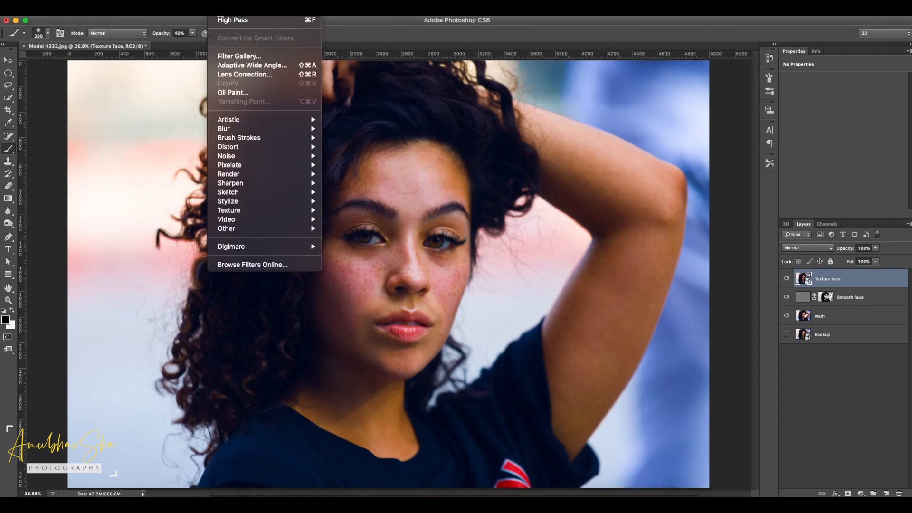
mouse_move(264, 229)
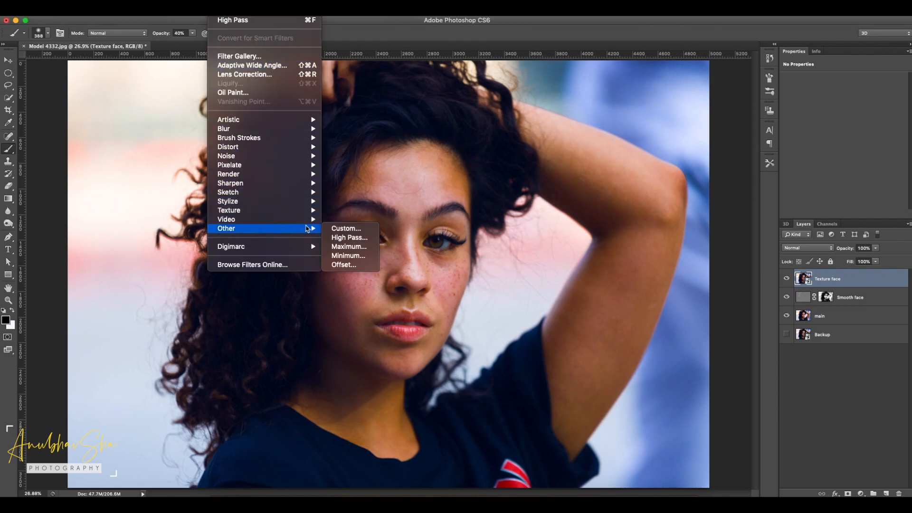
click(350, 238)
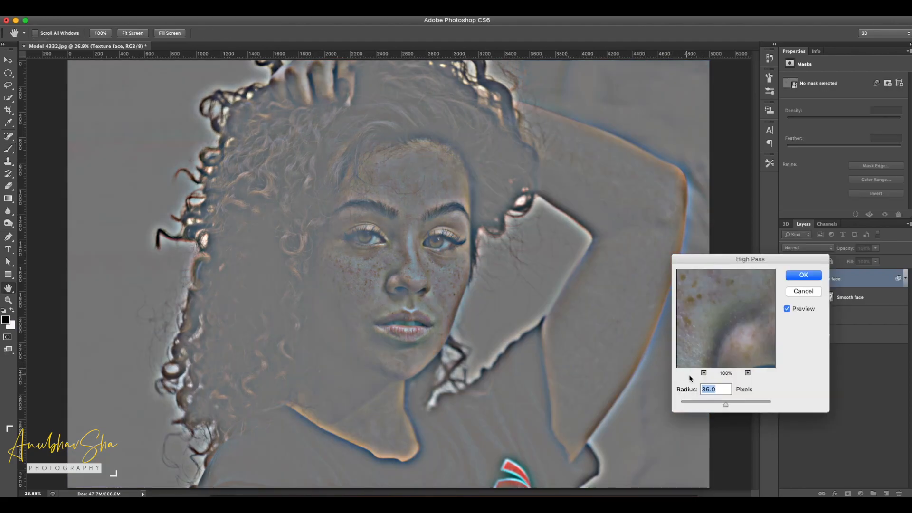
click(687, 404)
drag(689, 407, 694, 408)
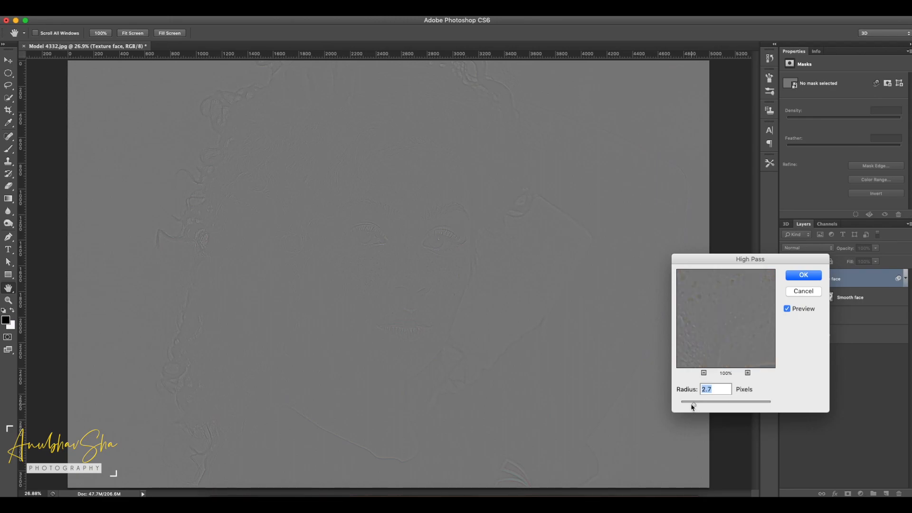
drag(695, 406, 696, 407)
click(719, 388)
click(803, 276)
key(b)
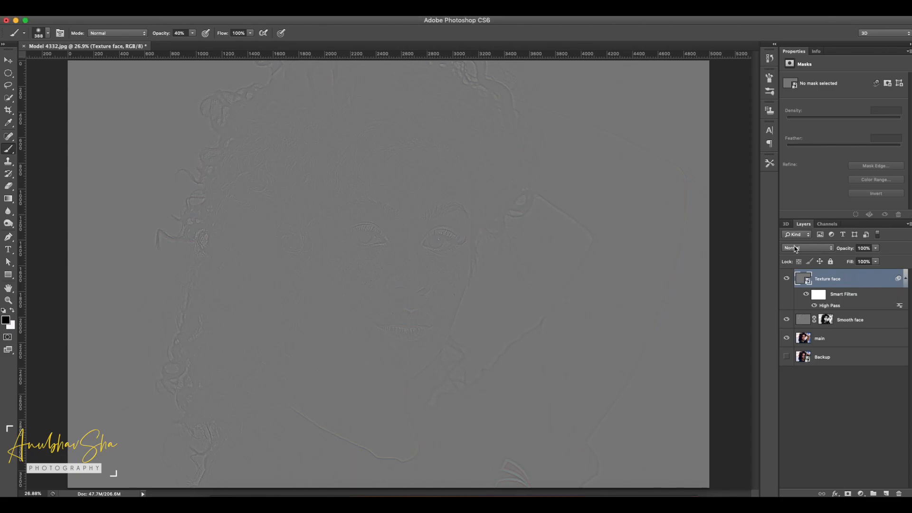
click(795, 248)
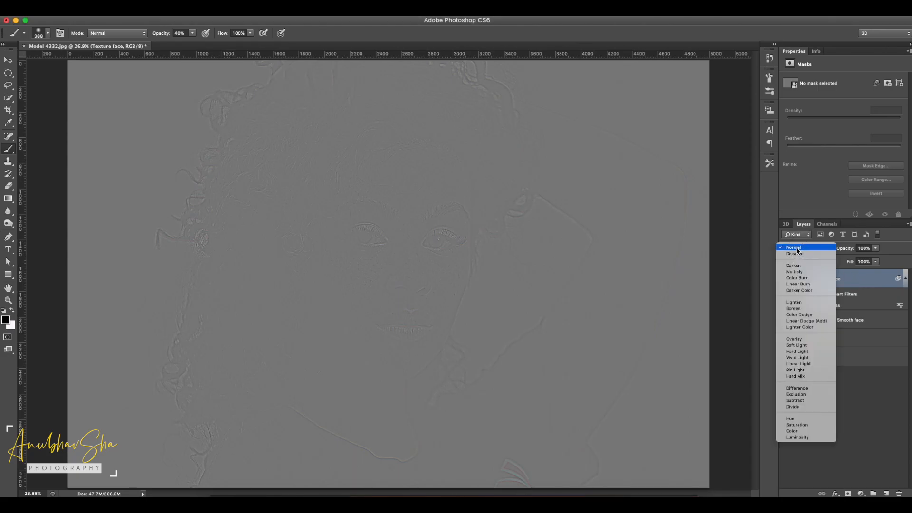
click(800, 340)
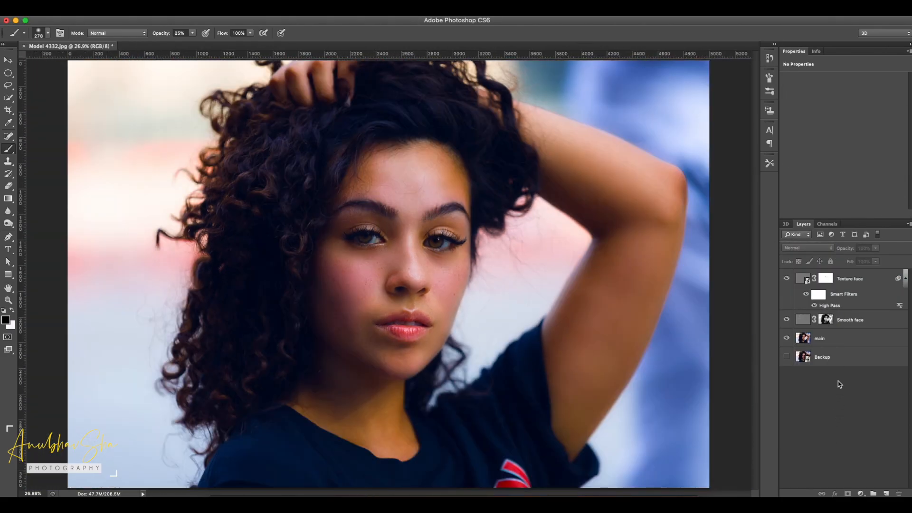
- Compare the main layer alone against the full retouched layer stack
alt+click(787, 340)
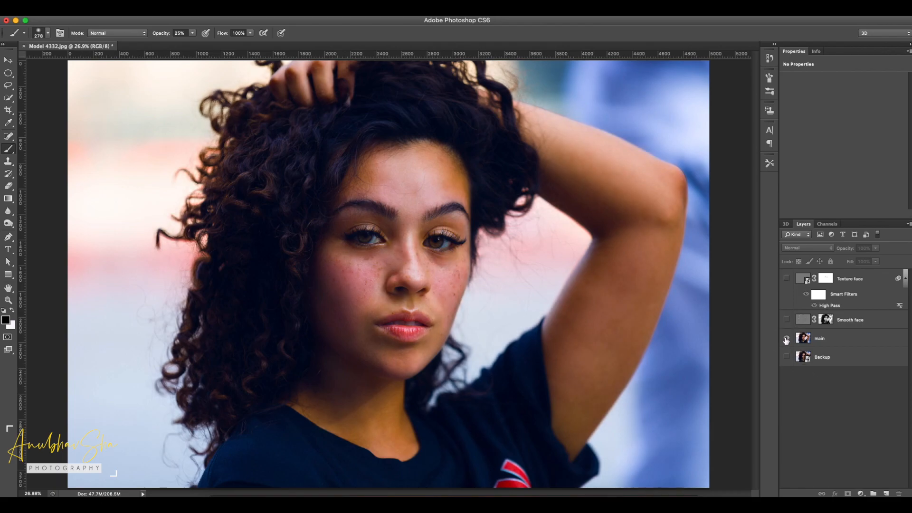
alt+click(787, 339)
alt+click(786, 339)
alt+click(787, 340)
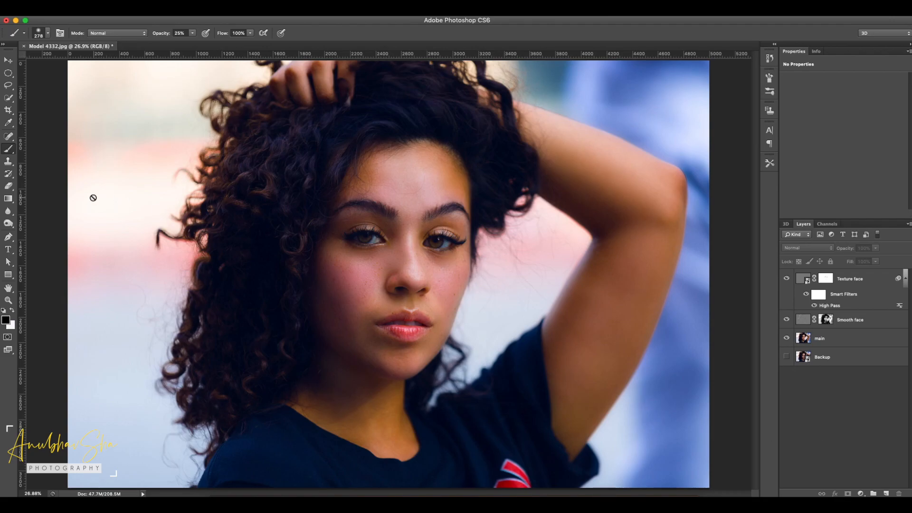
- Group the Smooth face and Texture face layers and name the group "Skin Smoothness"
click(872, 324)
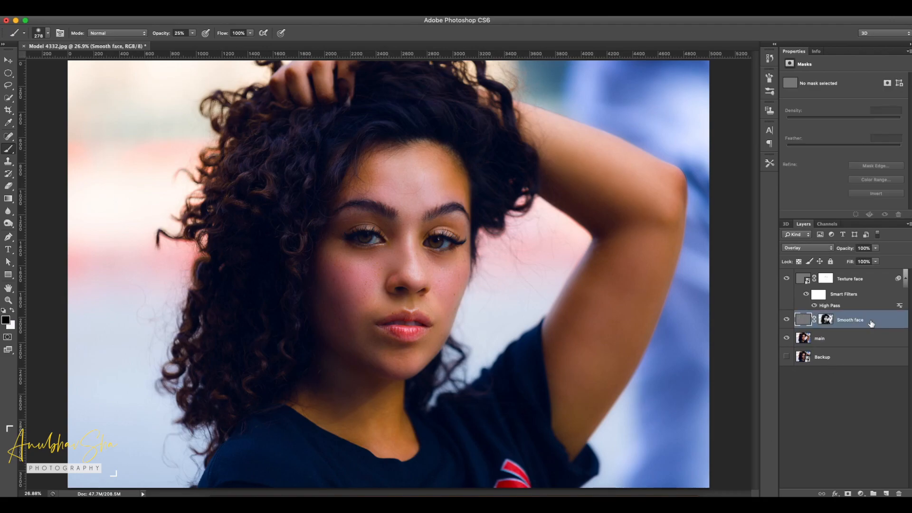
shift+click(873, 281)
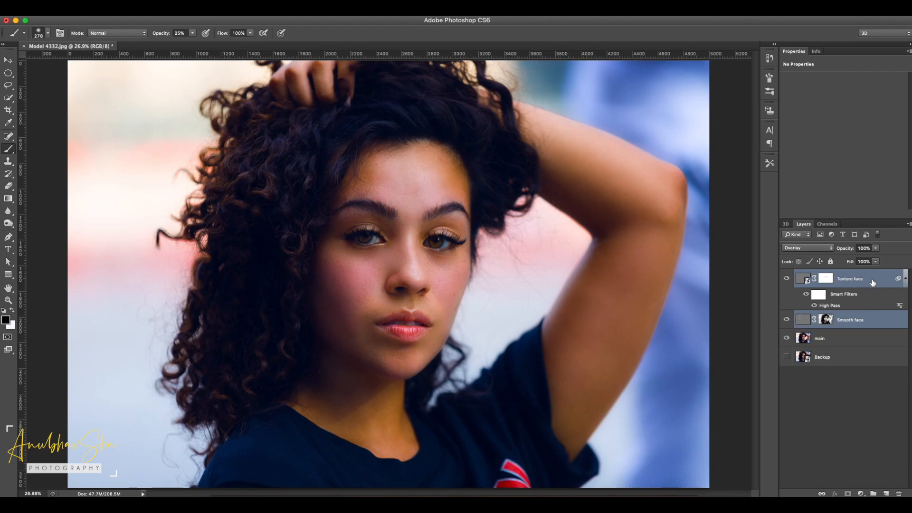
key(ctrl+g)
double_click(825, 275)
text(Skin Smothing)
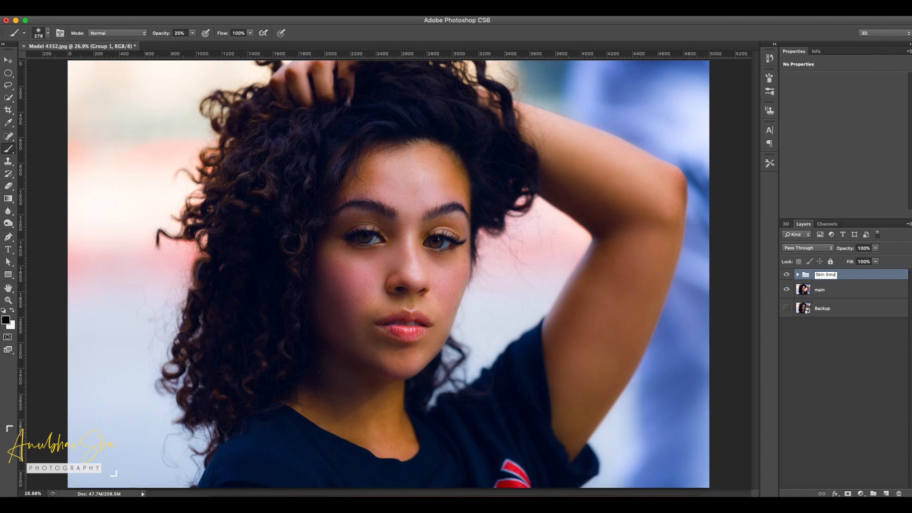
key(Return)
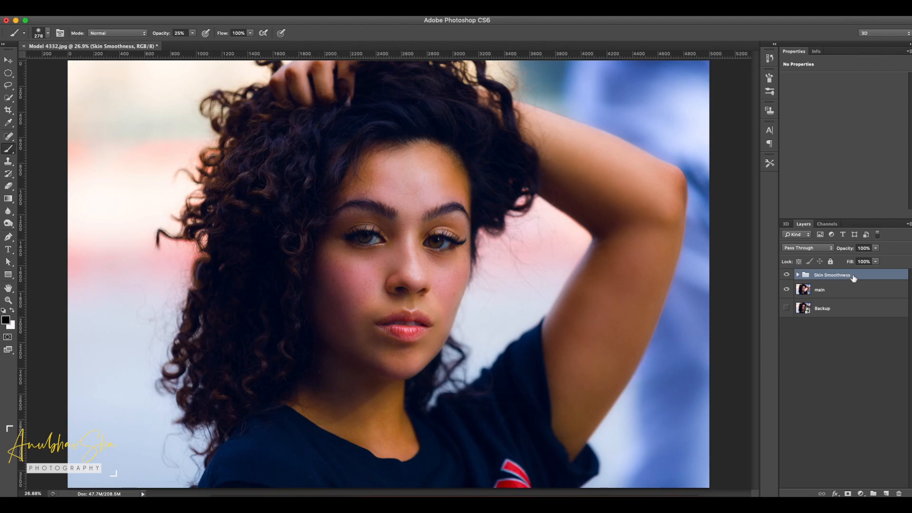
- Stamp all visible layers into a new top layer, hide the layers beneath it, and select the stamped layer
key(super+alt+shift+e)
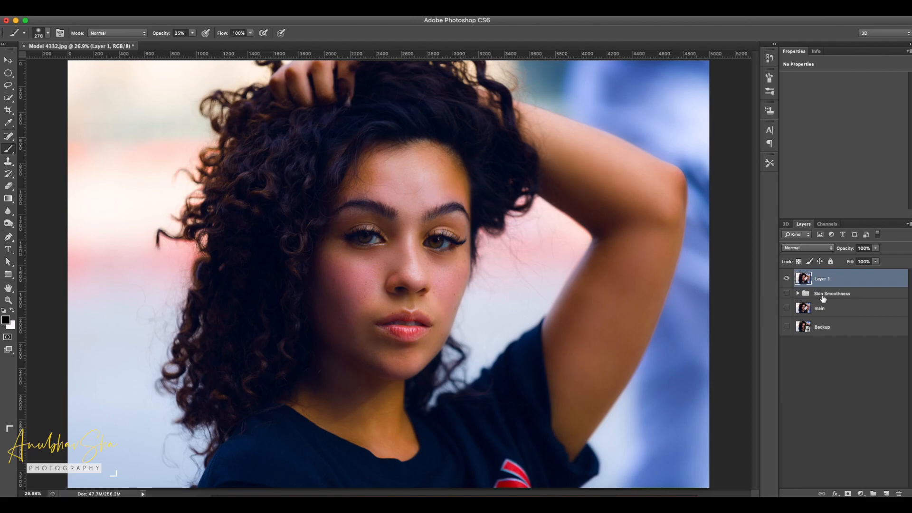
click(803, 374)
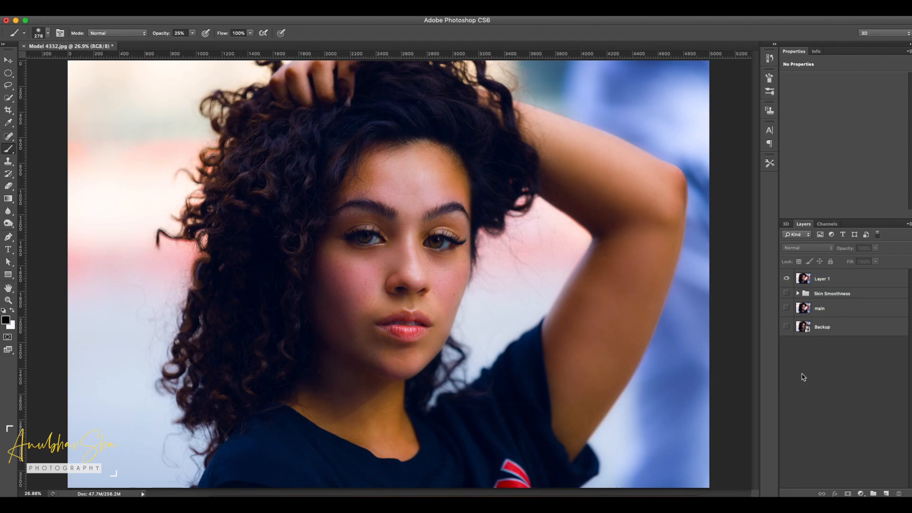
click(830, 282)
- Add a Brightness/Contrast adjustment with brightness 85 above the stamped layer and invert its mask to black
click(861, 494)
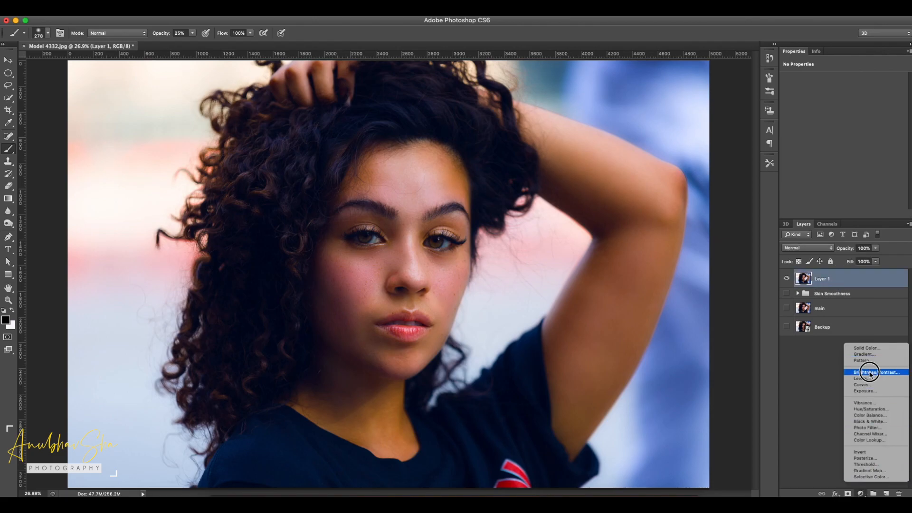
click(869, 372)
drag(847, 102, 876, 105)
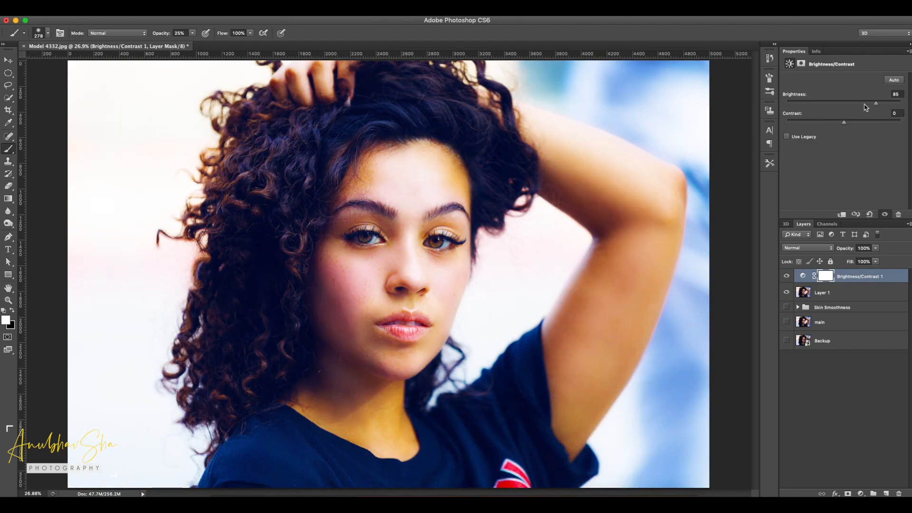
click(826, 278)
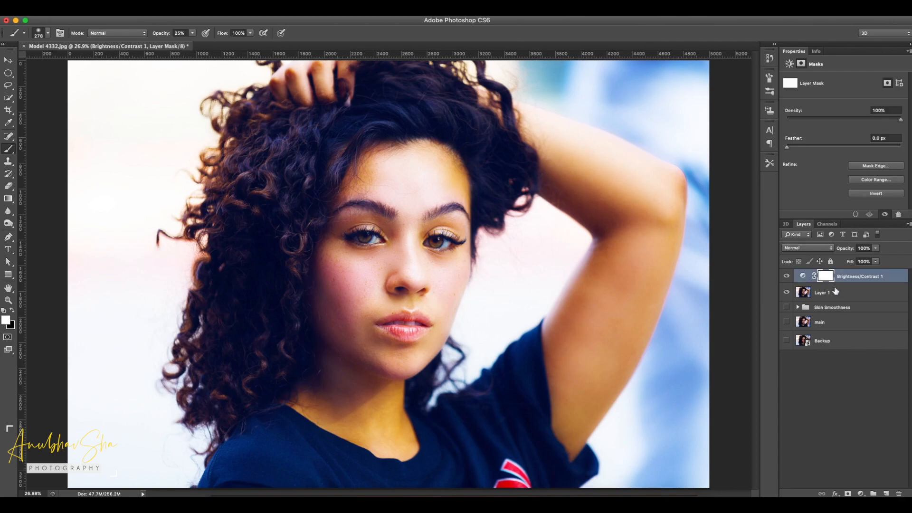
key(super+i)
click(804, 276)
click(827, 275)
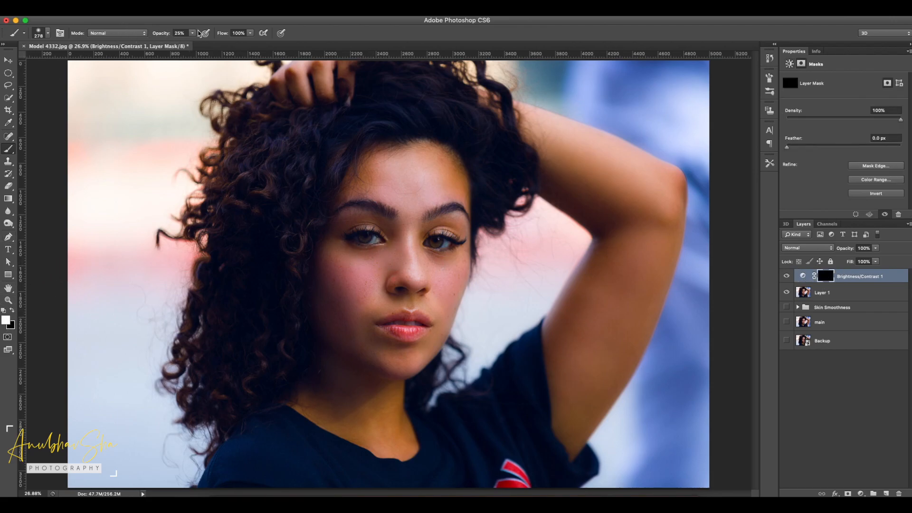
- Paint white over both irises on the mask with a 44 px brush at 100% opacity, and reduce the adjustment layer's opacity to 66%
click(193, 33)
drag(194, 43, 321, 34)
key(super+plus)
key(super+plus)
key(super+plus)
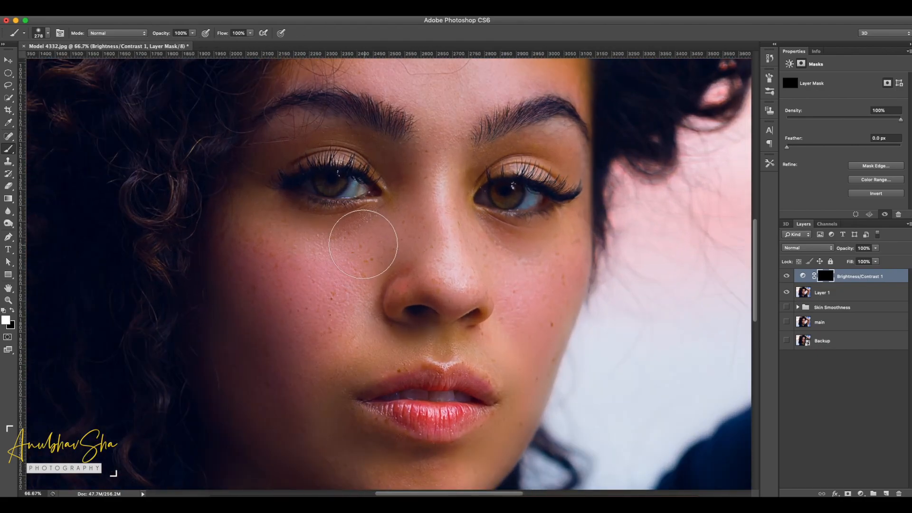
drag(419, 255, 382, 258)
drag(341, 181, 319, 181)
drag(515, 194, 496, 192)
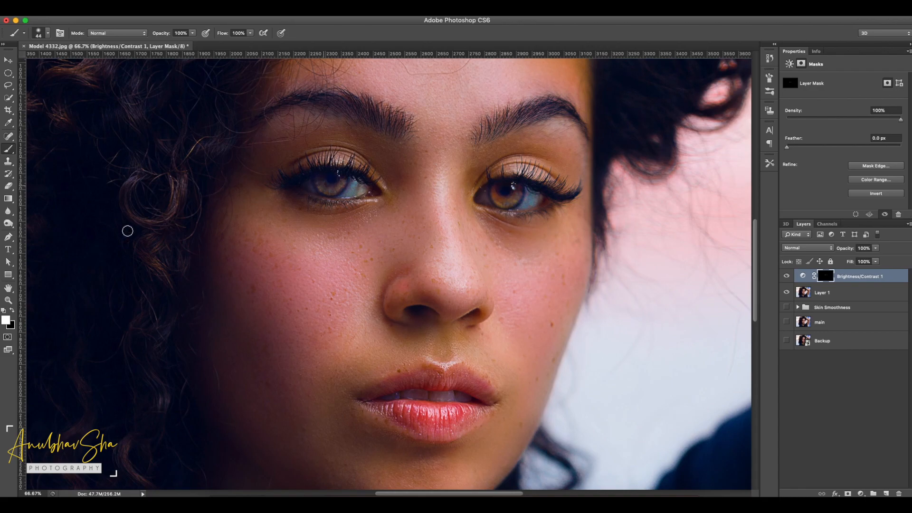
click(12, 309)
key(x)
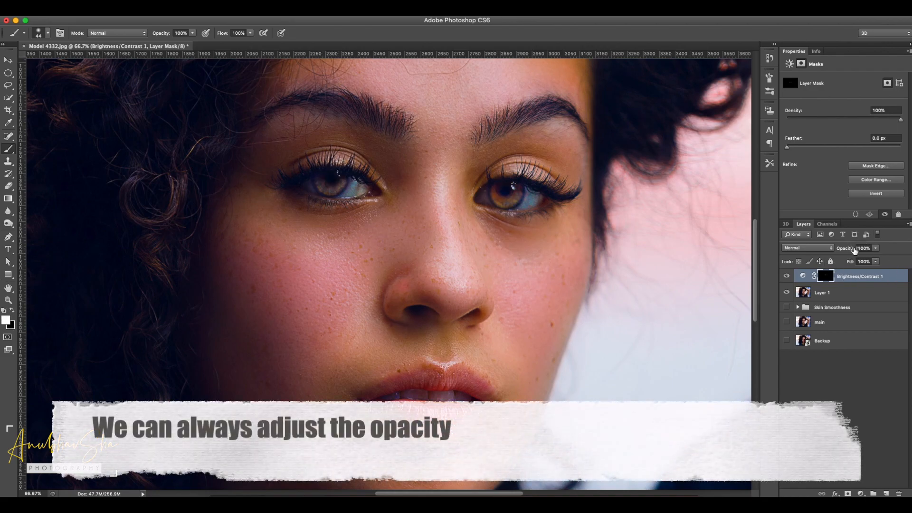
drag(854, 249, 848, 249)
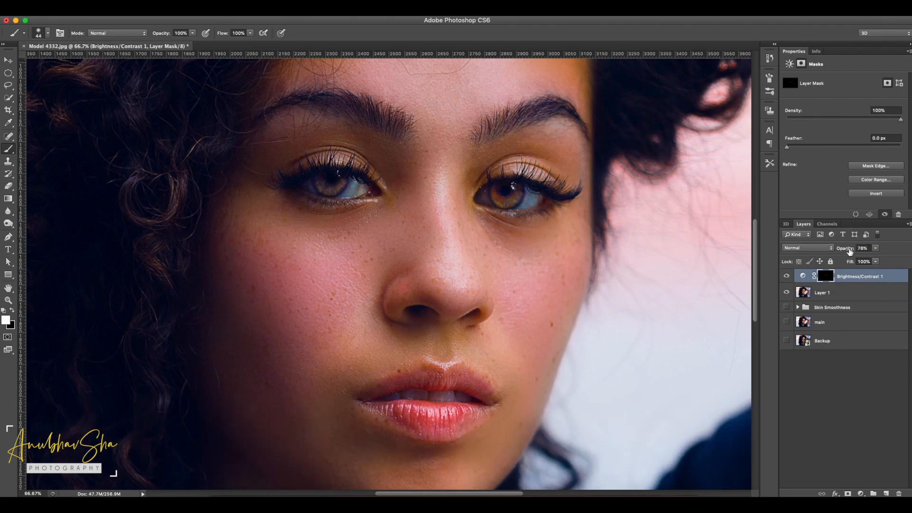
- Add a second Brightness/Contrast adjustment with brightness 38 and contrast 14, and invert its mask to black
click(860, 493)
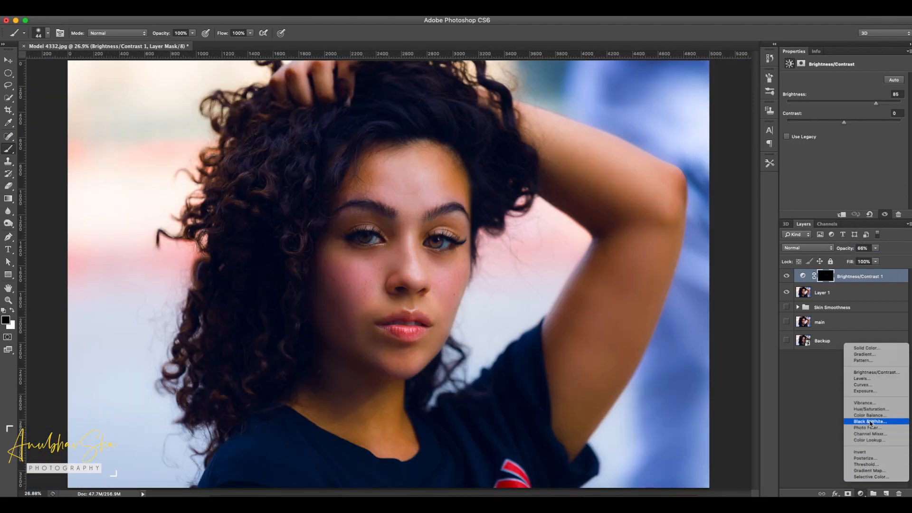
click(875, 372)
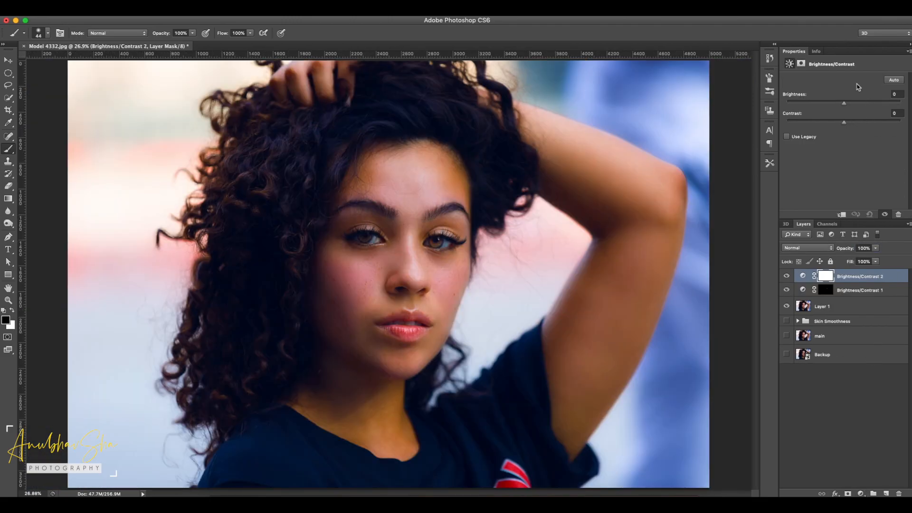
drag(845, 105, 858, 105)
drag(843, 123, 855, 122)
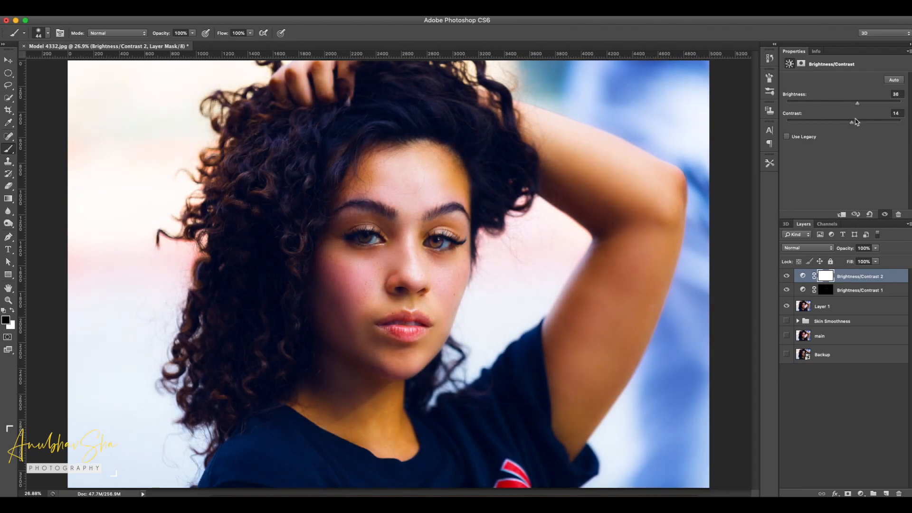
click(825, 276)
key(ctrl+i)
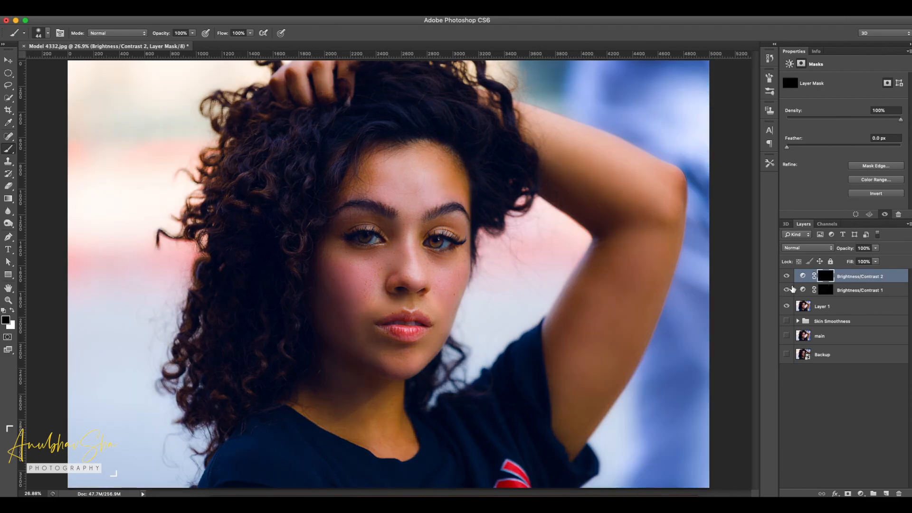
- Brighten the whites of both eyes by painting white on the Brightness/Contrast 2 mask with the 44 px brush
scroll(466, 269, up, 3)
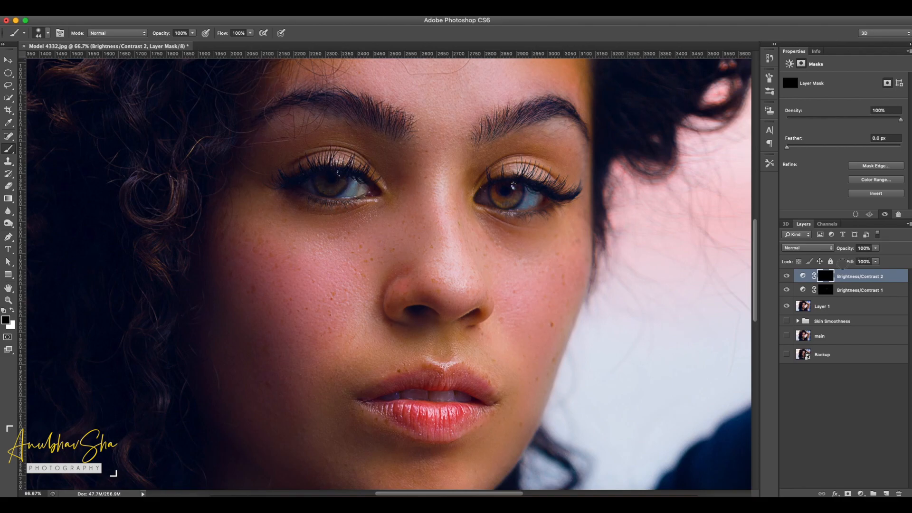
click(12, 310)
drag(355, 189, 306, 183)
mouse_move(547, 185)
mouse_down()
mouse_move(525, 196)
mouse_move(543, 200)
mouse_up()
drag(484, 197, 488, 203)
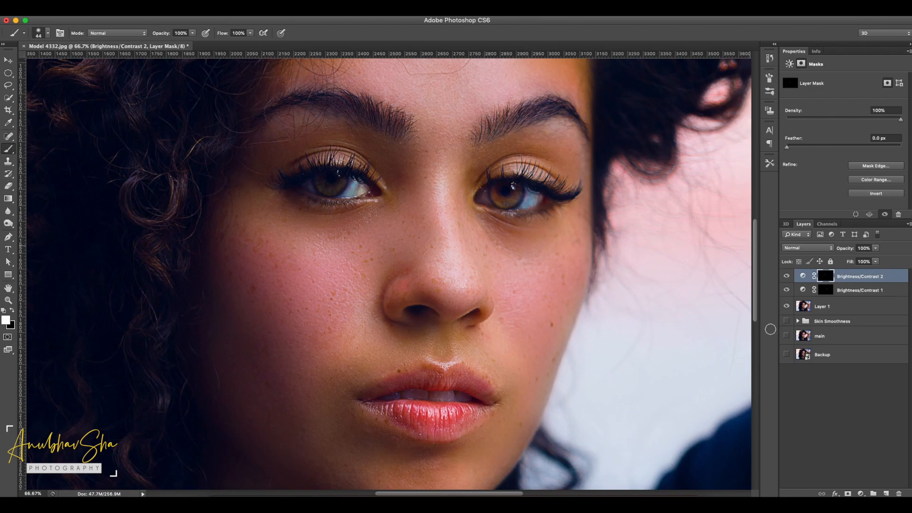
click(856, 404)
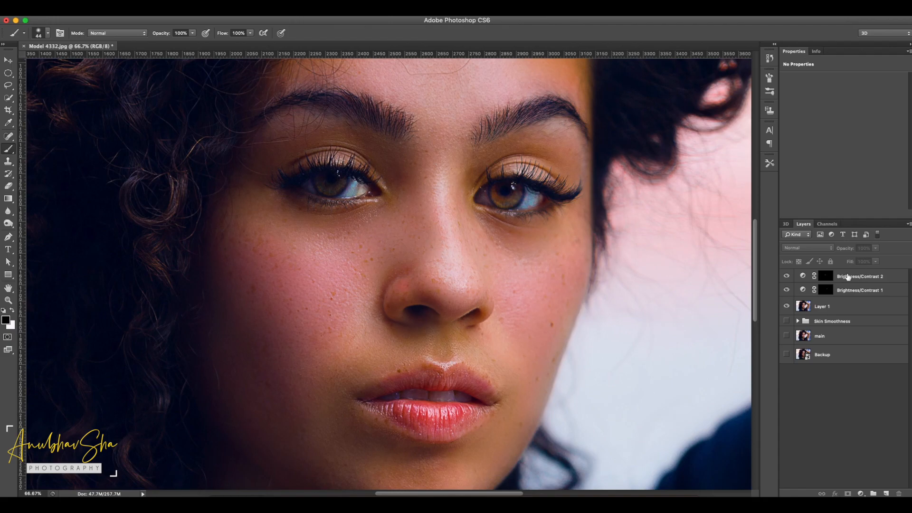
- Touch up the iris of the eye nearer the curls by painting white on the Brightness/Contrast 1 mask
click(828, 289)
key(x)
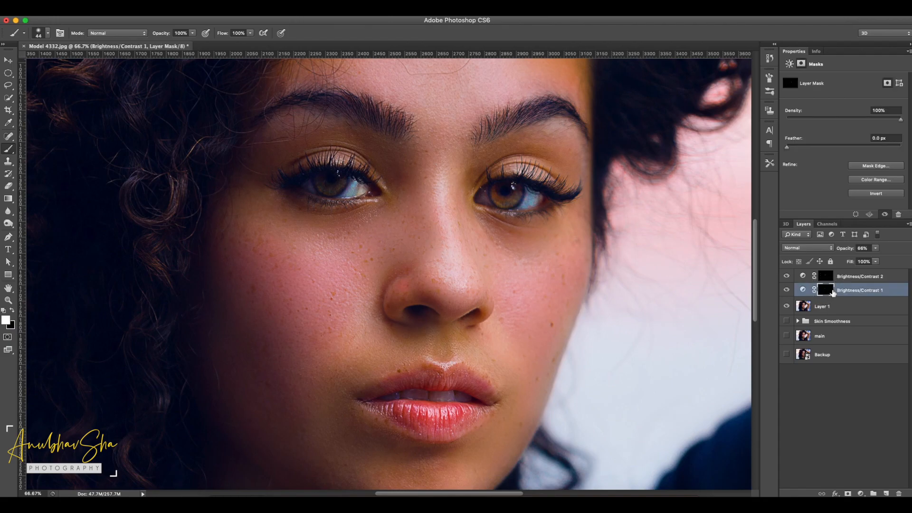
drag(322, 200, 328, 199)
click(847, 399)
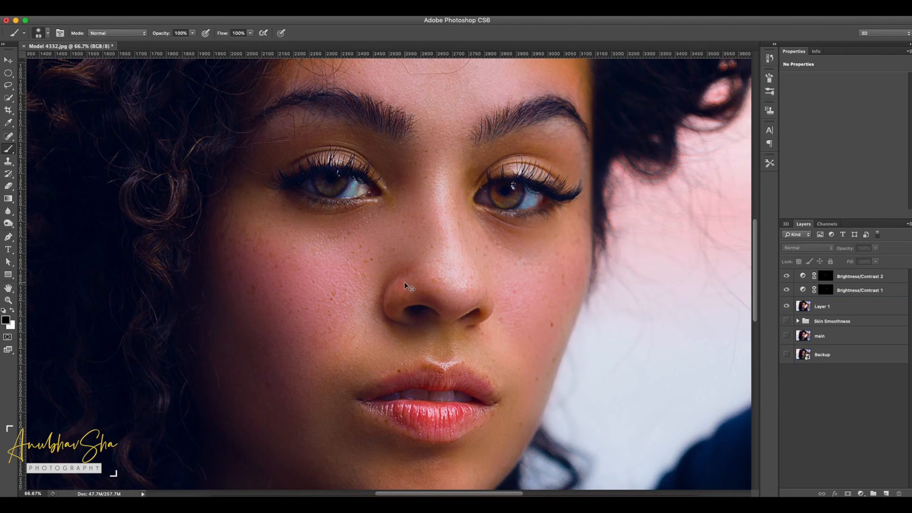
- Group the two Brightness/Contrast adjustment layers and name the group Eyes
key(ctrl+0)
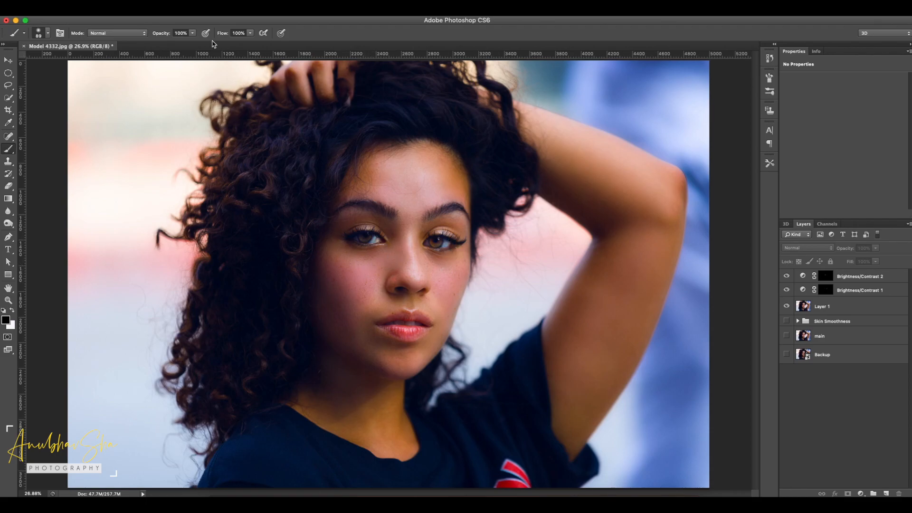
click(13, 312)
key(bracketright)
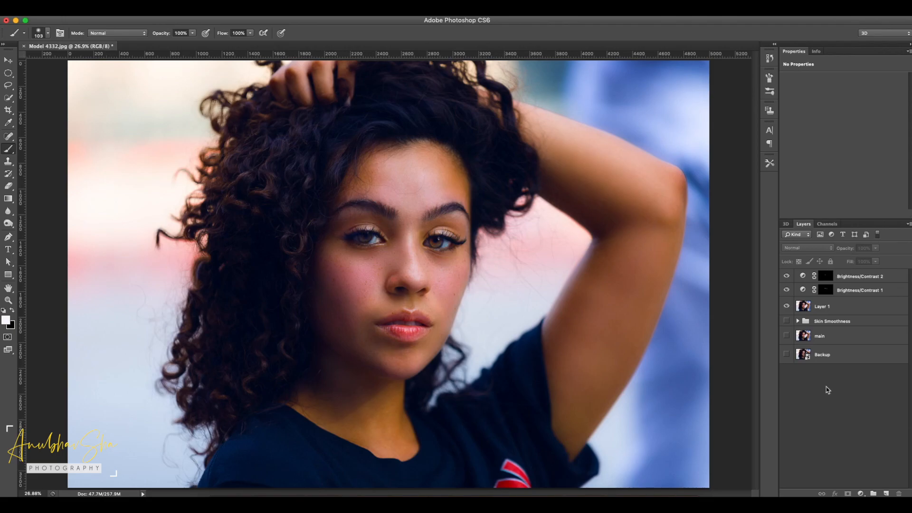
click(890, 276)
click(825, 290)
key(x)
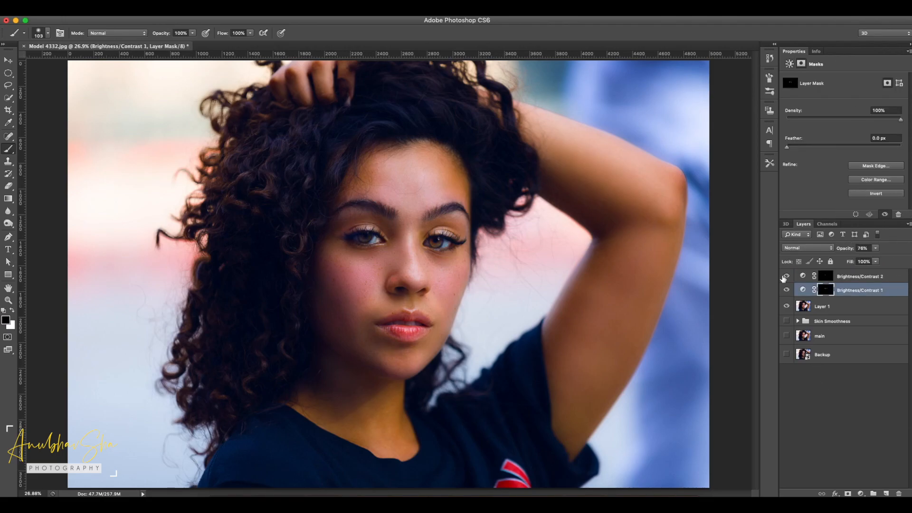
shift+click(892, 279)
key(super+g)
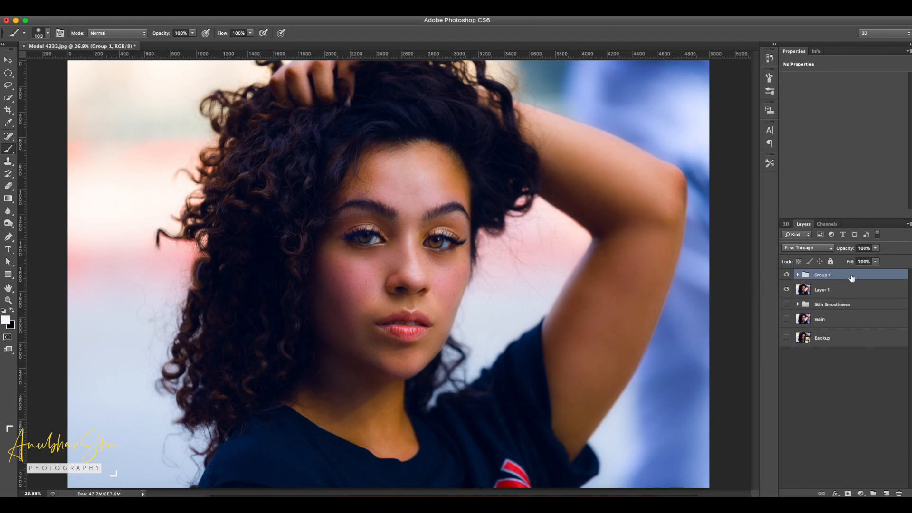
double_click(825, 276)
text(Eyes)
key(Return)
- Compare the image with and without the Eyes group, add a white mask to that group, and set brush opacity to 41%
click(787, 274)
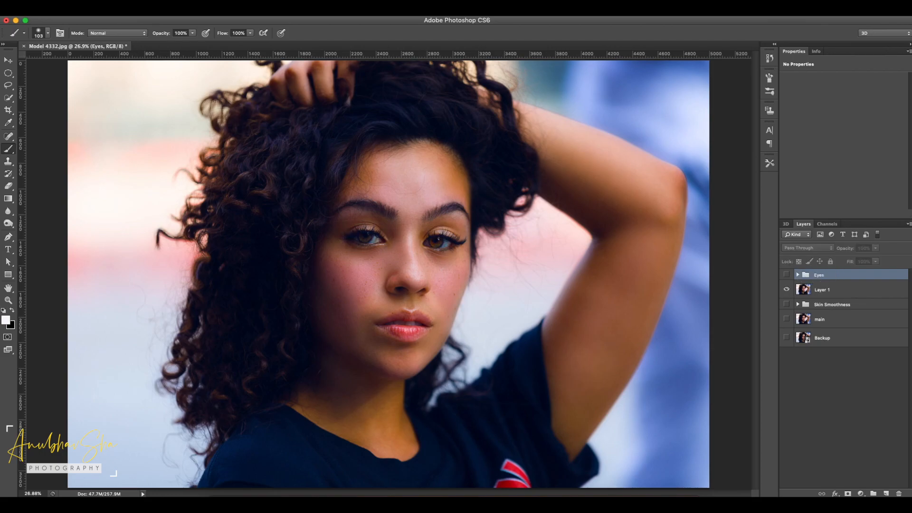
click(786, 275)
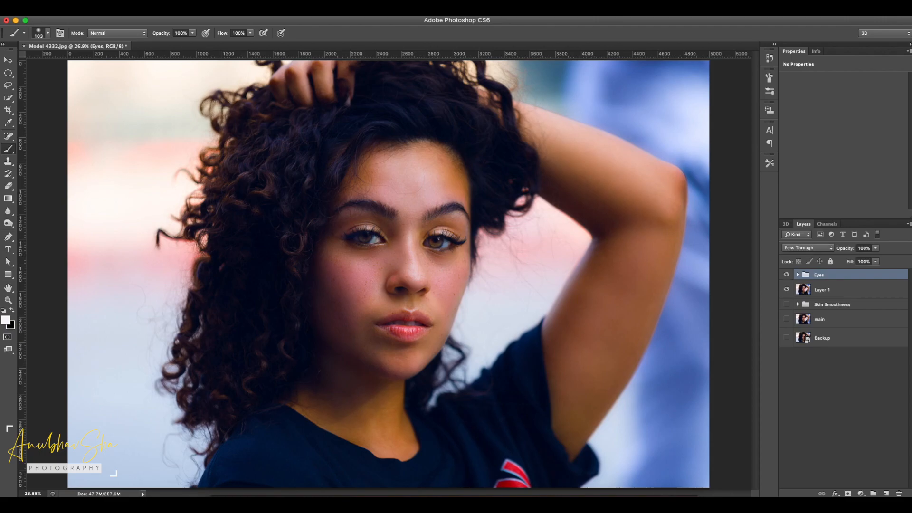
click(787, 275)
click(786, 275)
click(848, 494)
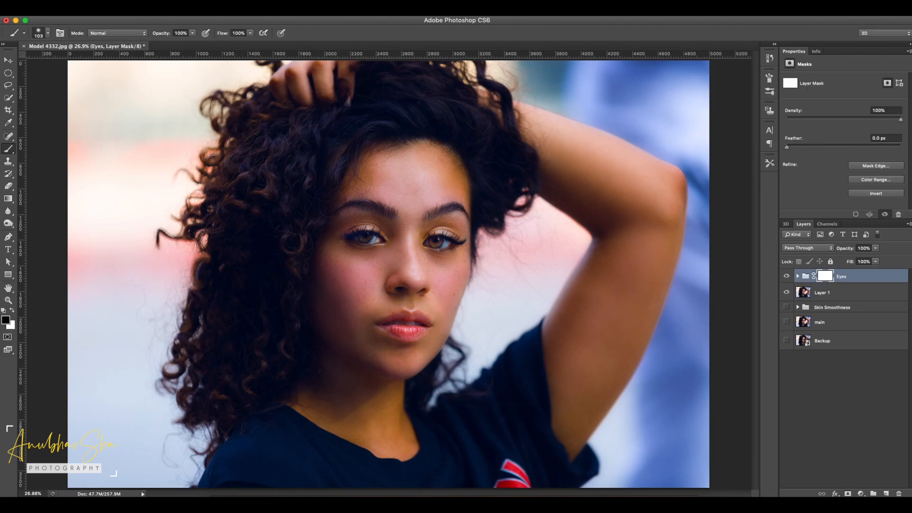
click(192, 33)
click(149, 141)
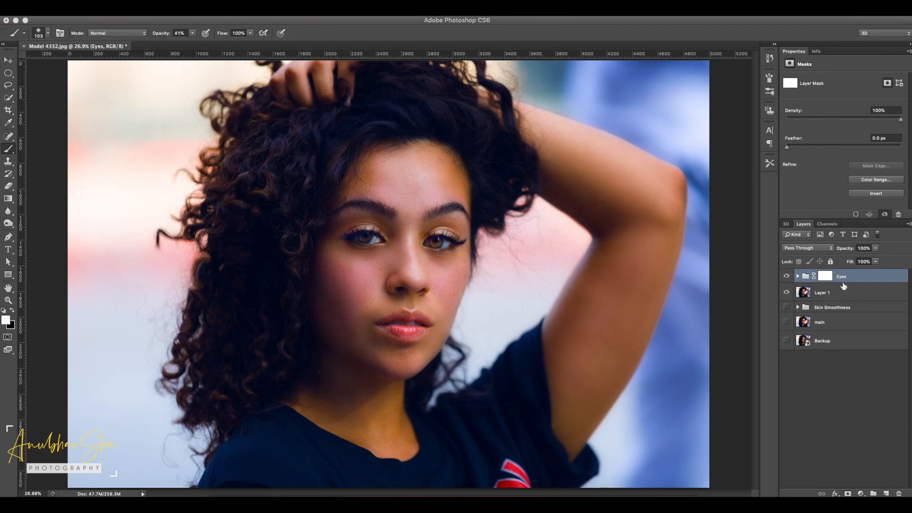
- Create a new empty layer at the top of the stack and name it Lips retouching
click(888, 380)
click(893, 468)
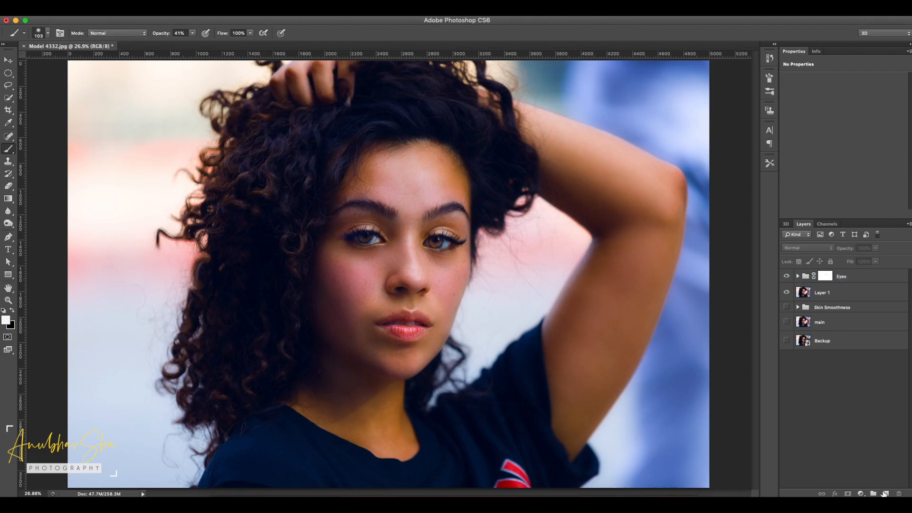
click(884, 493)
text(Lips retou)
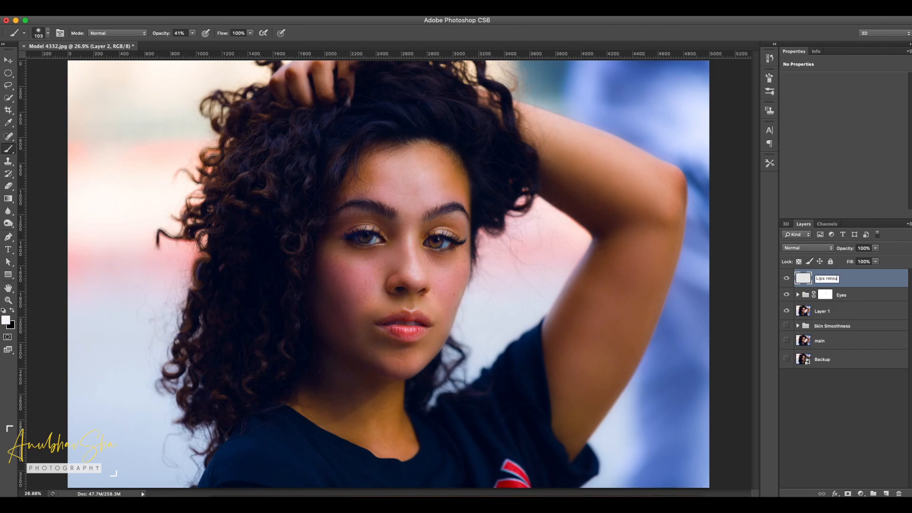
key(Return)
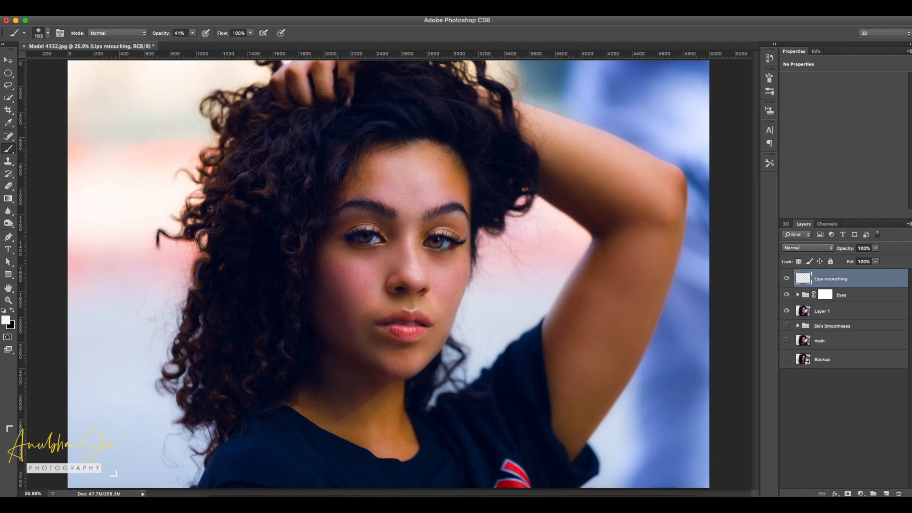
- Set the foreground color to bright red, f00812
click(6, 320)
click(787, 104)
drag(760, 107, 771, 104)
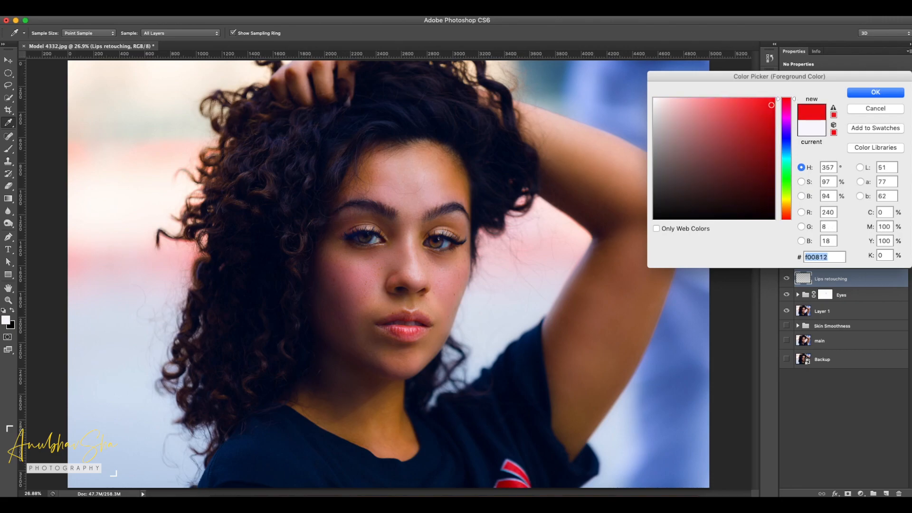
click(876, 93)
- Paint both lips solid red on the Lips retouching layer with a 27 px brush, raising the brush opacity to 100%
scroll(400, 303, up, 4)
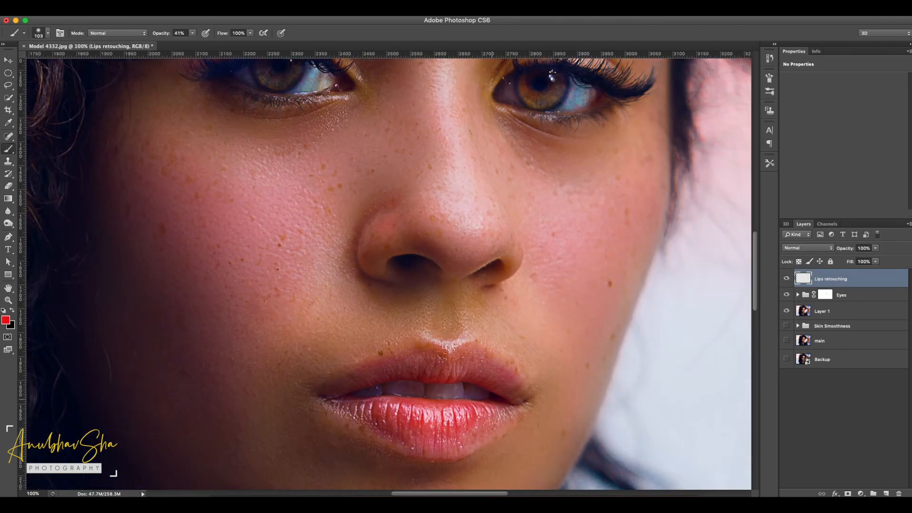
scroll(404, 299, down, 5)
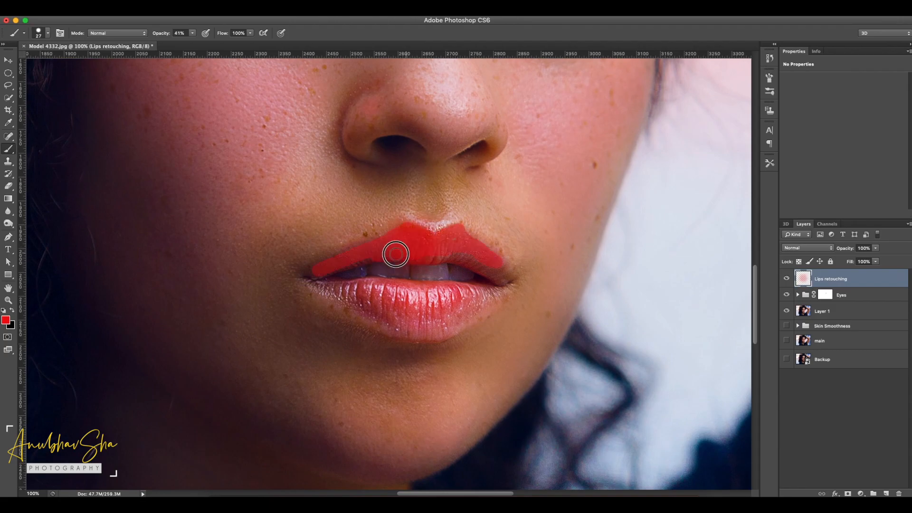
click(193, 34)
click(193, 33)
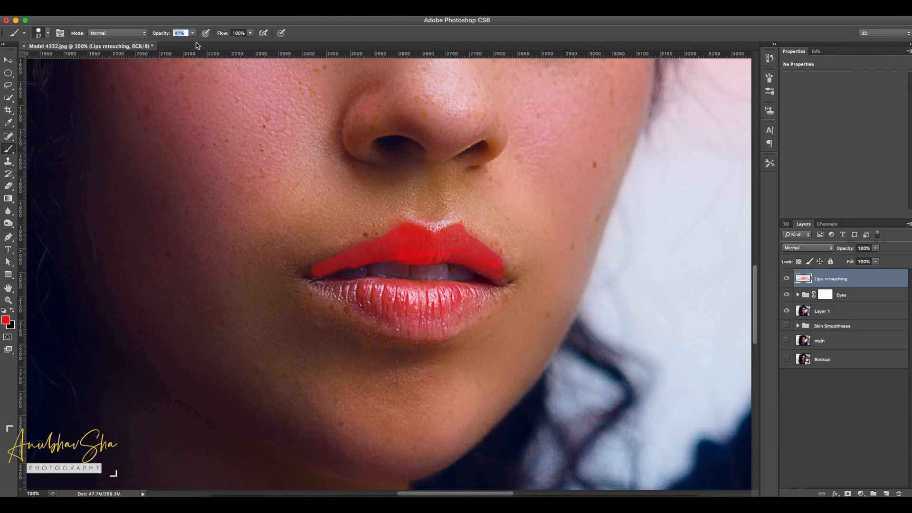
drag(194, 42, 266, 40)
click(327, 38)
mouse_move(484, 268)
mouse_down()
mouse_move(434, 253)
mouse_move(375, 258)
mouse_move(413, 250)
mouse_move(397, 236)
mouse_move(311, 269)
mouse_move(359, 292)
mouse_move(374, 283)
mouse_move(440, 290)
mouse_move(441, 303)
mouse_move(349, 300)
mouse_move(420, 329)
mouse_move(431, 317)
mouse_move(318, 288)
mouse_move(416, 234)
mouse_move(432, 250)
mouse_move(510, 276)
mouse_move(445, 233)
mouse_move(503, 282)
mouse_up()
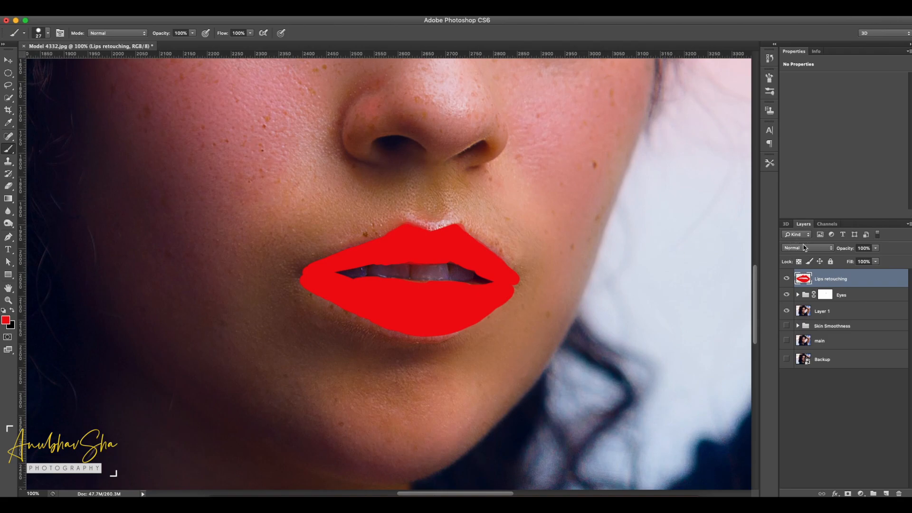
- Set the Lips retouching layer to Multiply blending at 20% opacity
click(809, 248)
click(811, 274)
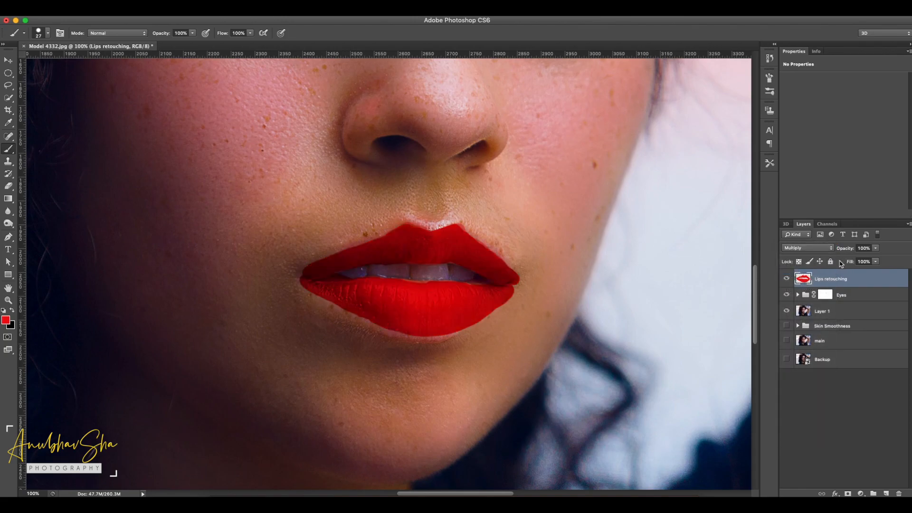
mouse_move(846, 248)
mouse_down()
mouse_move(830, 253)
mouse_move(845, 252)
mouse_up()
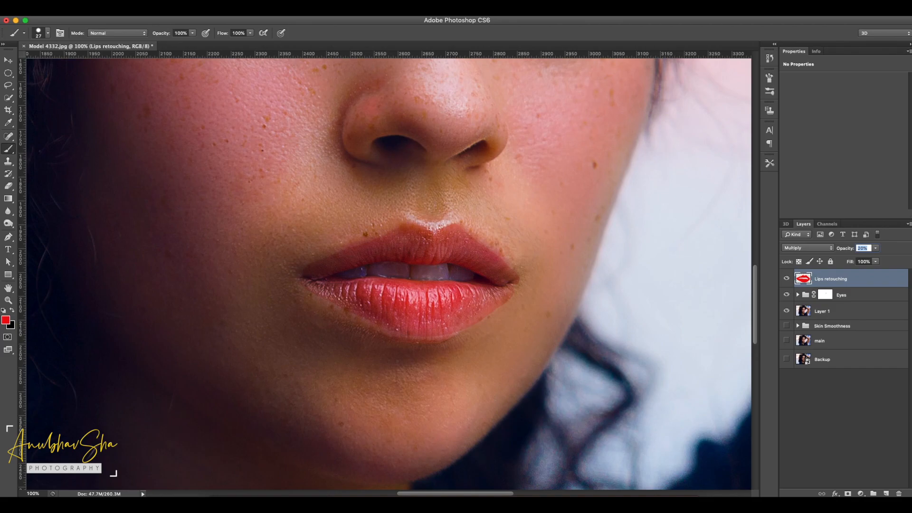
- Add a mask to the Lips retouching layer and soften the red around the lip edges with a large soft black brush
click(848, 494)
click(829, 278)
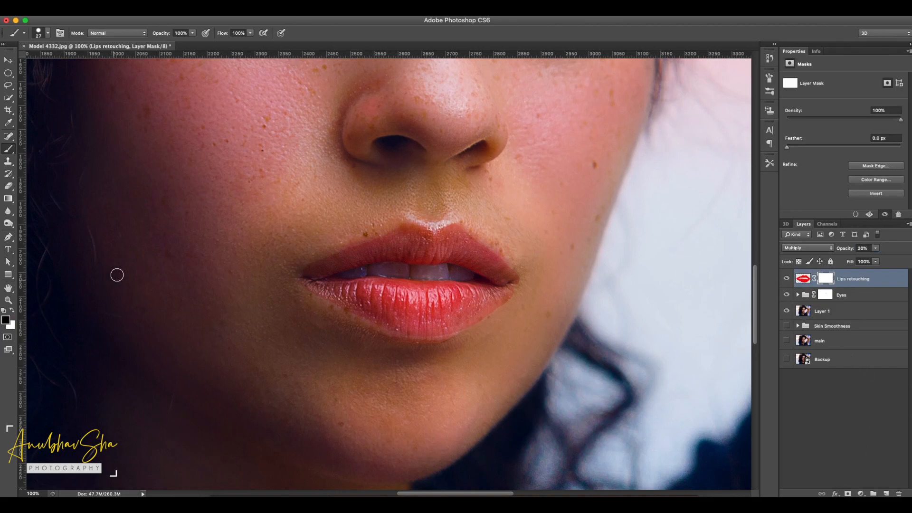
mouse_move(490, 352)
mouse_down()
mouse_move(497, 312)
mouse_move(465, 229)
mouse_move(485, 93)
mouse_up()
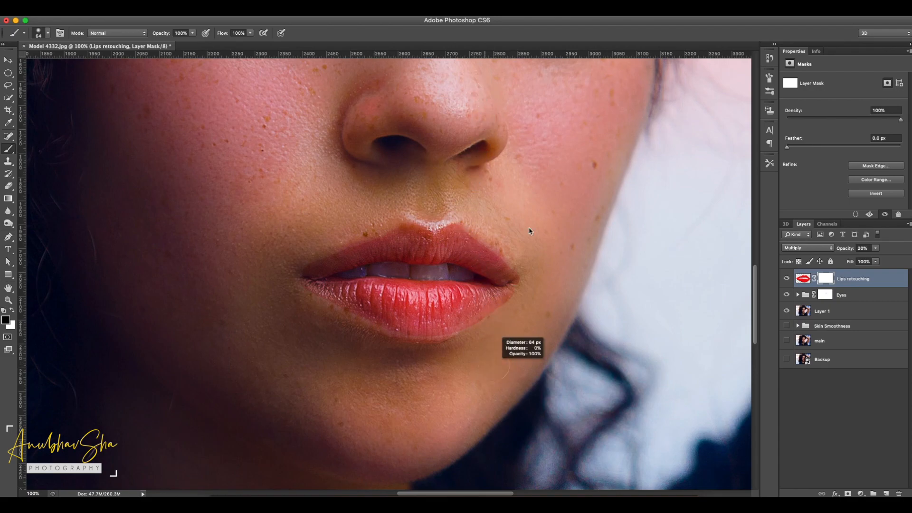
mouse_move(494, 330)
mouse_down()
mouse_move(487, 335)
mouse_move(511, 319)
mouse_up()
drag(505, 362, 527, 328)
mouse_move(336, 364)
mouse_down()
mouse_move(330, 341)
mouse_move(520, 234)
mouse_move(474, 206)
mouse_move(334, 226)
mouse_move(293, 249)
mouse_move(299, 309)
mouse_move(519, 322)
mouse_move(490, 212)
mouse_up()
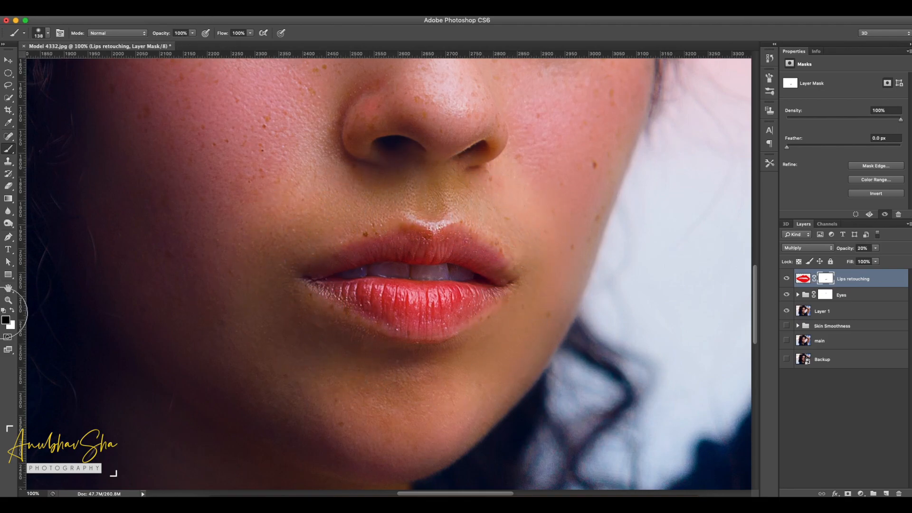
- Fine-tune the strength of the lip color by setting the Lips retouching layer's opacity to 25%
drag(845, 251, 847, 253)
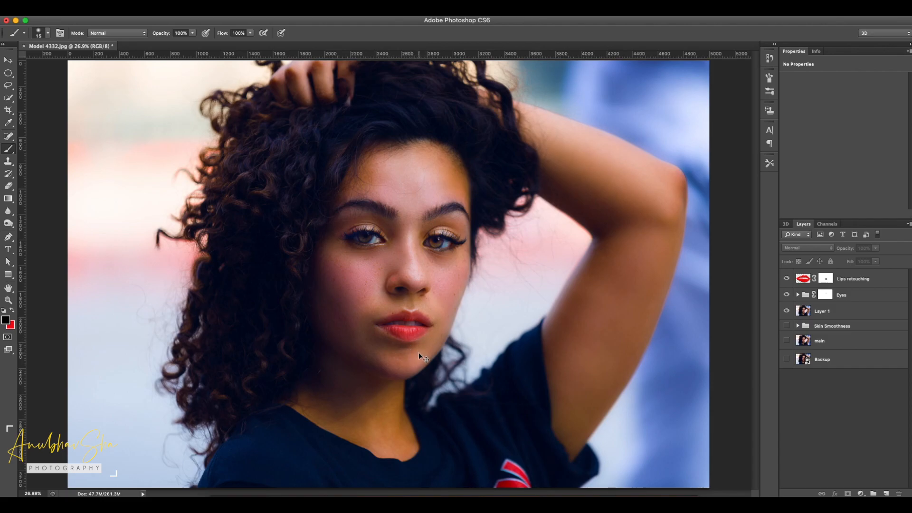
key(super+plus)
key(super+plus)
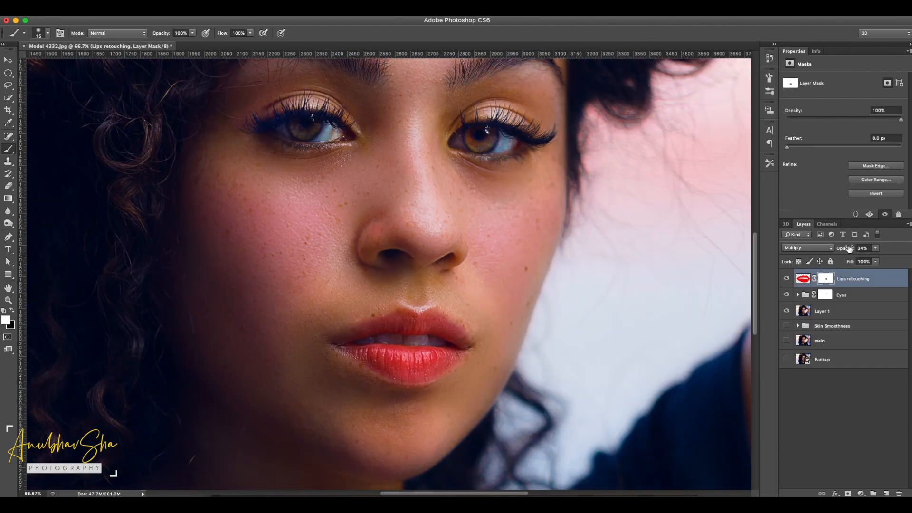
drag(849, 248, 843, 250)
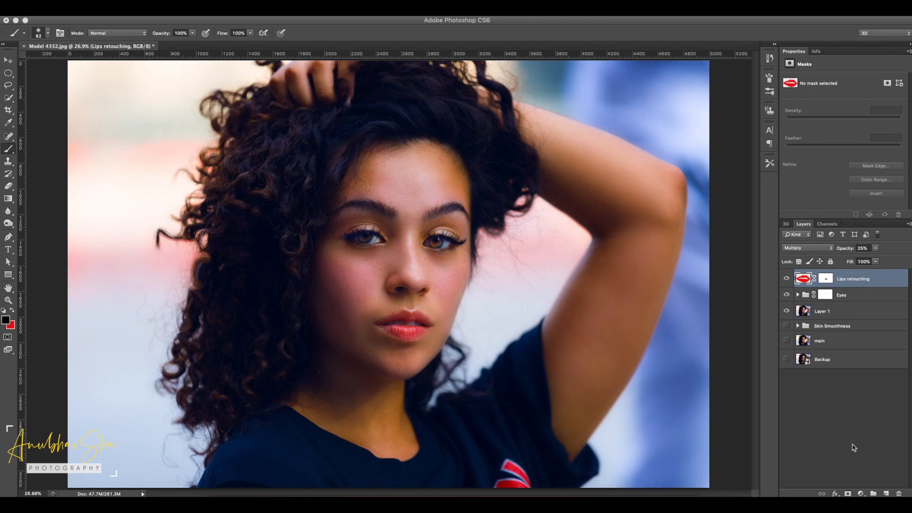
- Add a Curves adjustment layer that lifts the RGB curve to brighten the image, and invert its mask to black
click(860, 493)
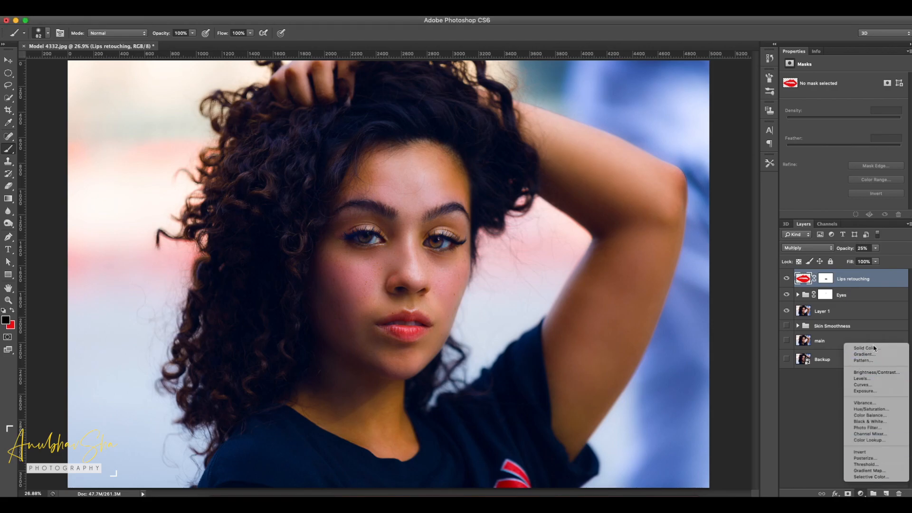
click(863, 385)
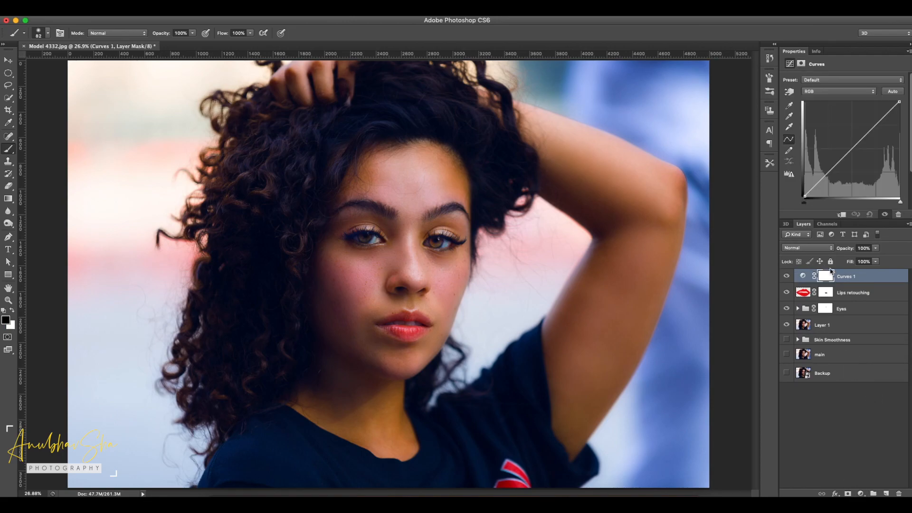
mouse_move(845, 156)
mouse_down()
mouse_move(845, 142)
mouse_move(831, 151)
mouse_up()
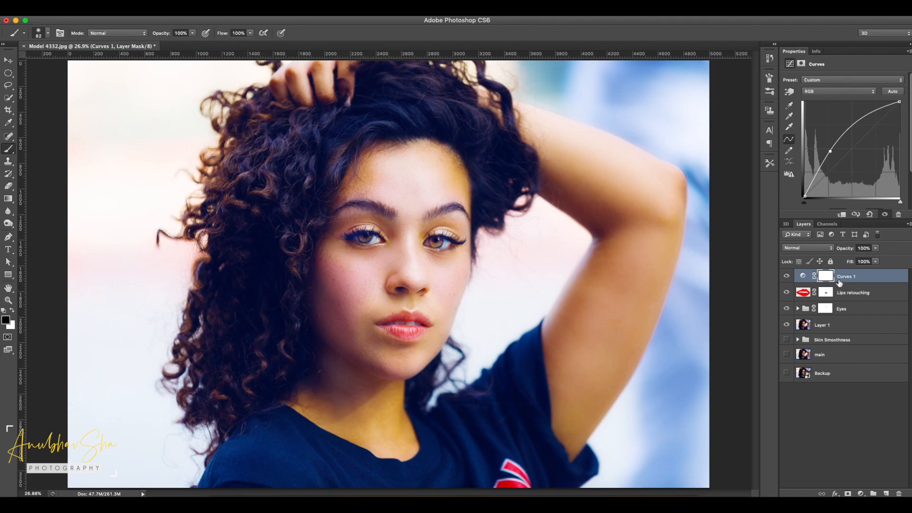
click(829, 280)
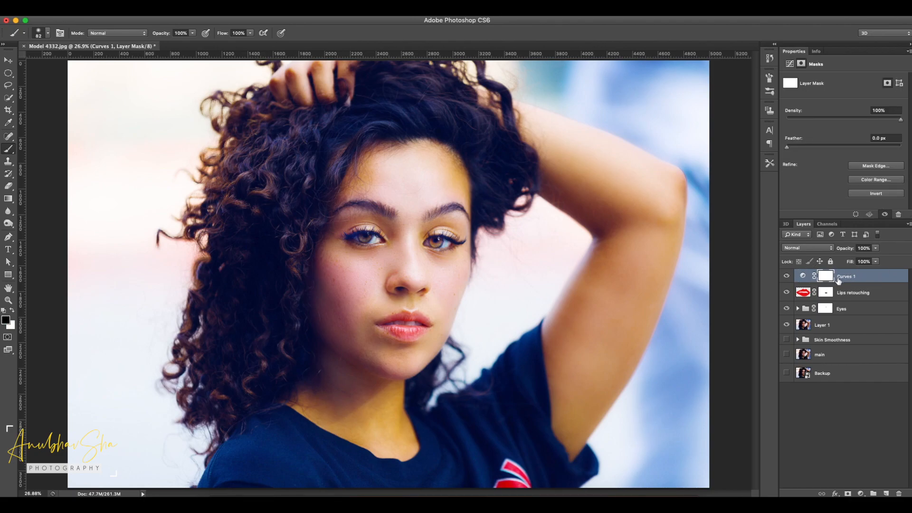
key(super+i)
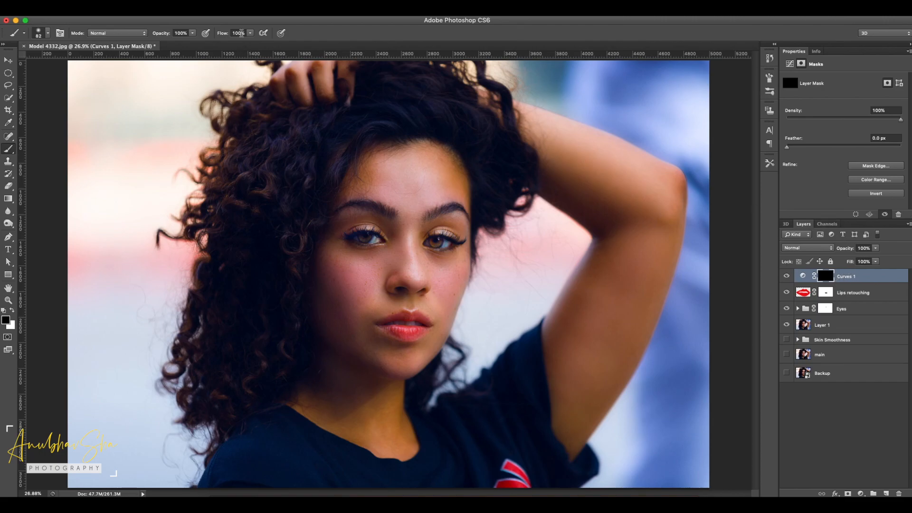
- Brighten the curls by painting white on the Curves 1 mask with a soft 435 px brush at 30% flow
drag(250, 33, 218, 44)
click(11, 309)
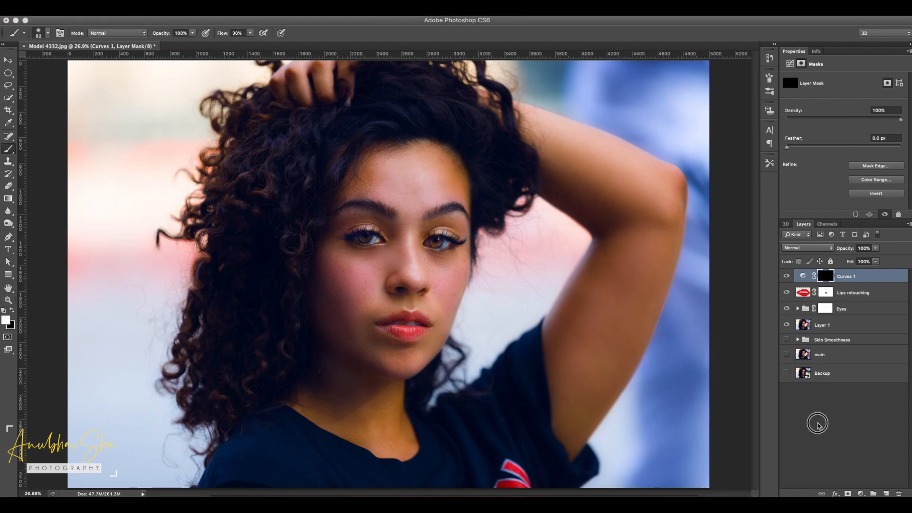
drag(253, 199, 277, 198)
click(281, 161)
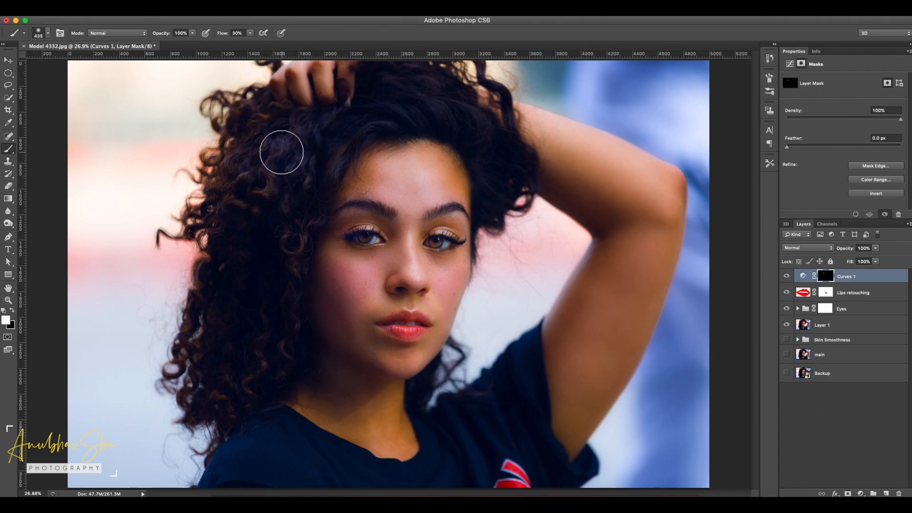
mouse_move(253, 126)
mouse_down()
mouse_move(254, 222)
mouse_move(246, 251)
mouse_move(209, 299)
mouse_move(211, 327)
mouse_move(192, 360)
mouse_move(218, 392)
mouse_up()
click(277, 360)
click(205, 222)
click(433, 113)
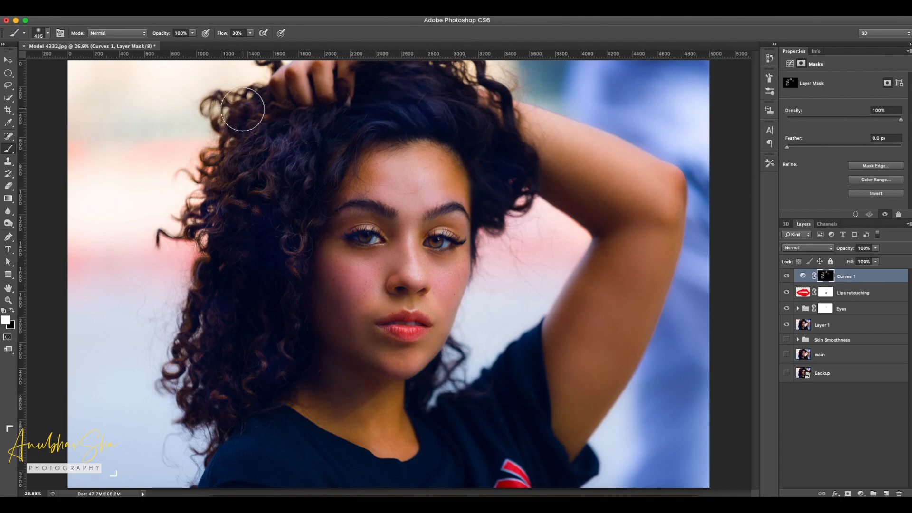
click(238, 109)
- Warm the hair highlights by reshaping the Curves 1 channel curves, including pulling the Blue curve down
click(803, 276)
click(838, 91)
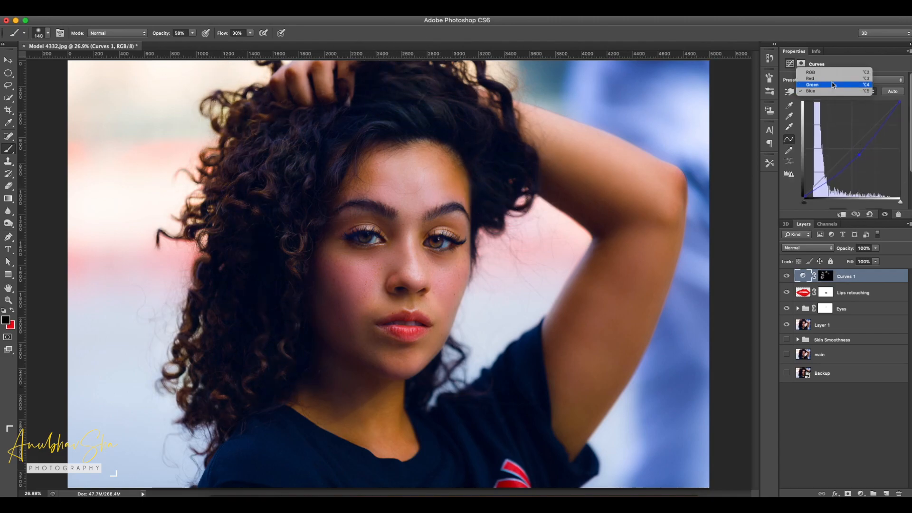
click(836, 72)
drag(858, 146, 847, 142)
click(826, 276)
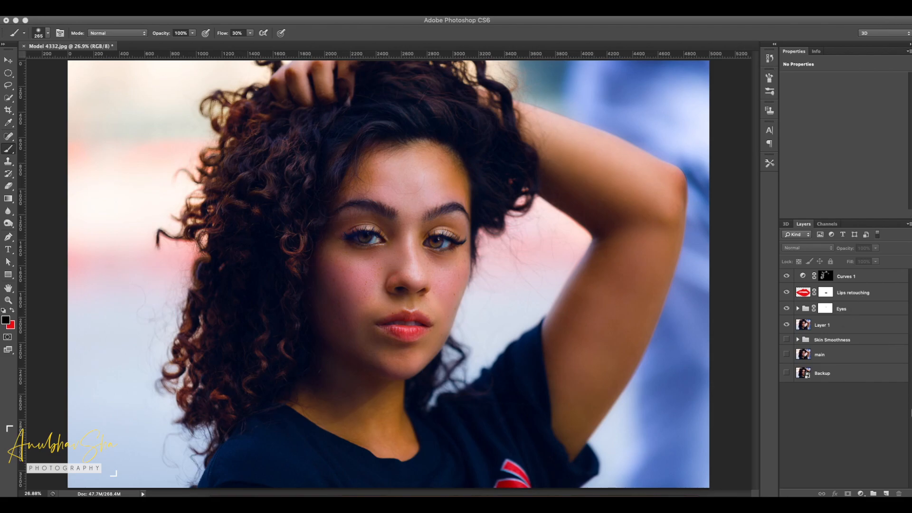
- Add a Levels adjustment layer, set the Red channel's midtone to 1.07, and raise its black output level slightly
click(860, 494)
click(860, 493)
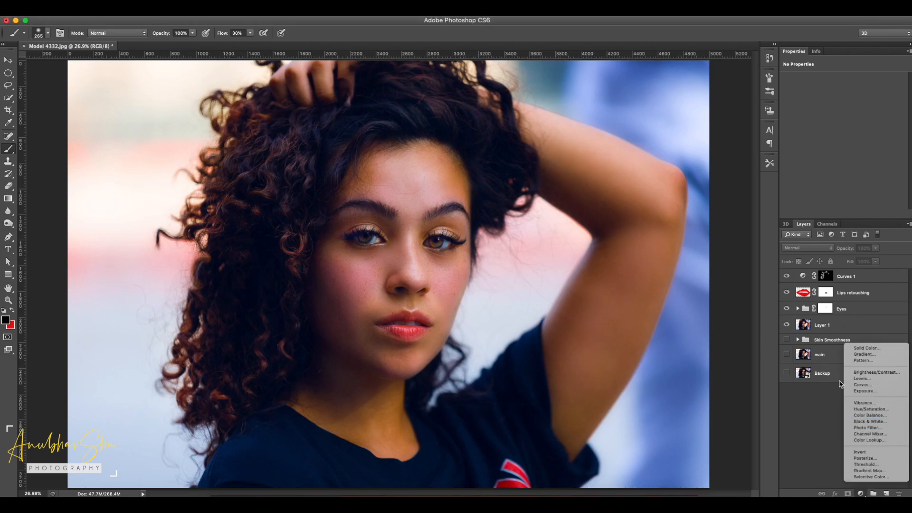
click(875, 379)
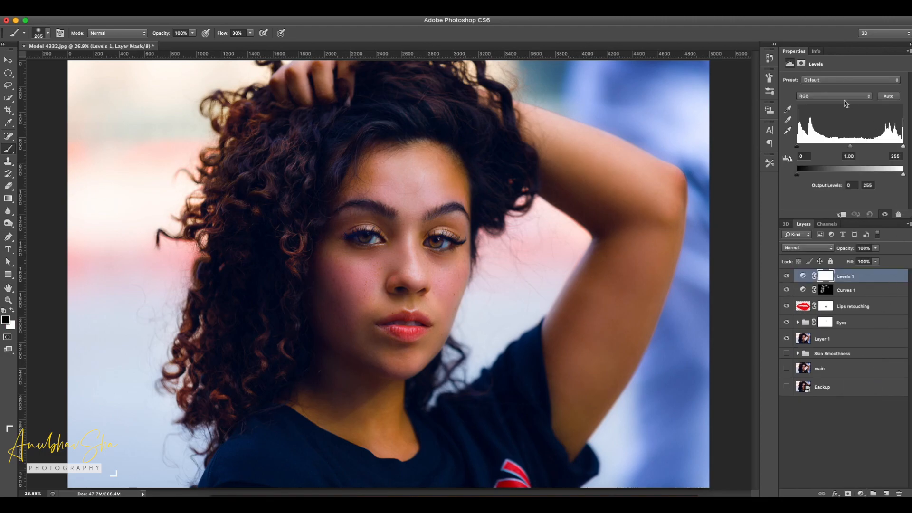
click(797, 176)
drag(798, 175, 801, 177)
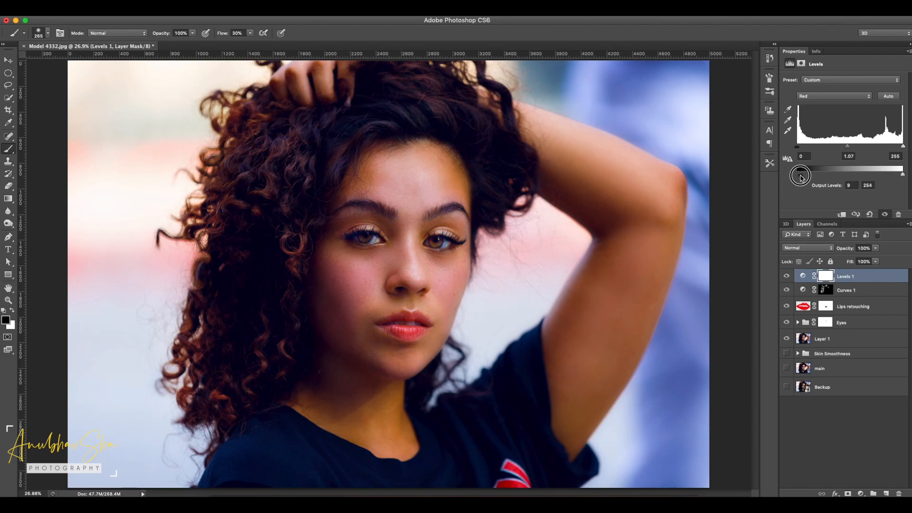
drag(801, 178, 802, 178)
- Invert the Levels 1 mask to black and paint white over the face, neck and raised arm with a soft brush at 30% flow
click(825, 277)
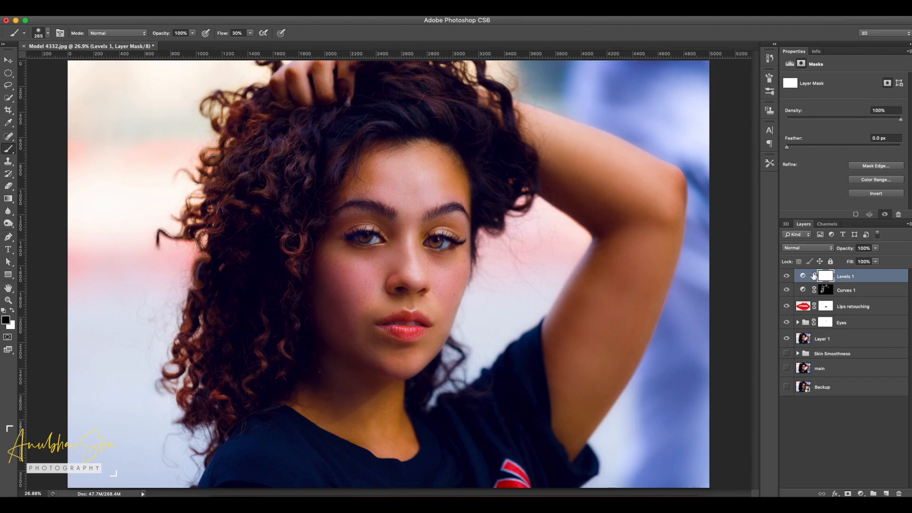
key(super+i)
click(13, 311)
mouse_move(348, 276)
mouse_down()
mouse_move(374, 268)
mouse_move(351, 261)
mouse_move(378, 262)
mouse_move(356, 285)
mouse_move(351, 327)
mouse_up()
click(373, 268)
drag(417, 262, 418, 264)
drag(336, 322, 422, 327)
drag(394, 203, 336, 413)
drag(656, 219, 631, 172)
- Compare the portrait with and without the Levels 1 adjustment, then view the main layer alone against the full retouch
click(787, 276)
click(787, 276)
key(super+i)
key(super+i)
alt+click(787, 369)
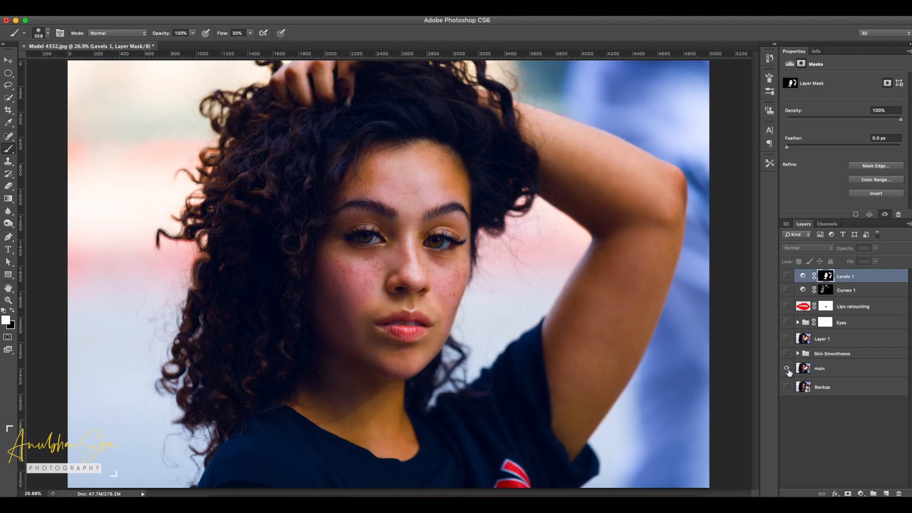
alt+click(787, 369)
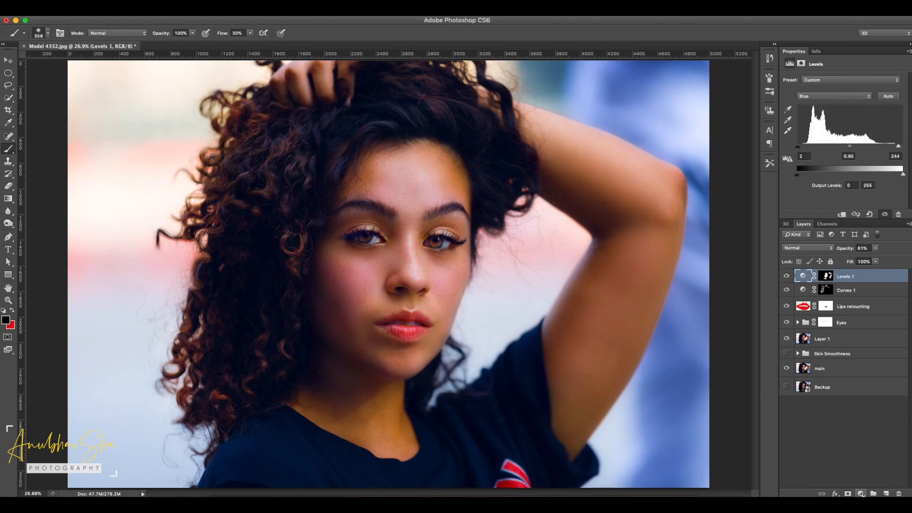
- Stamp all visible layers into a new merged layer above Levels 1
click(861, 494)
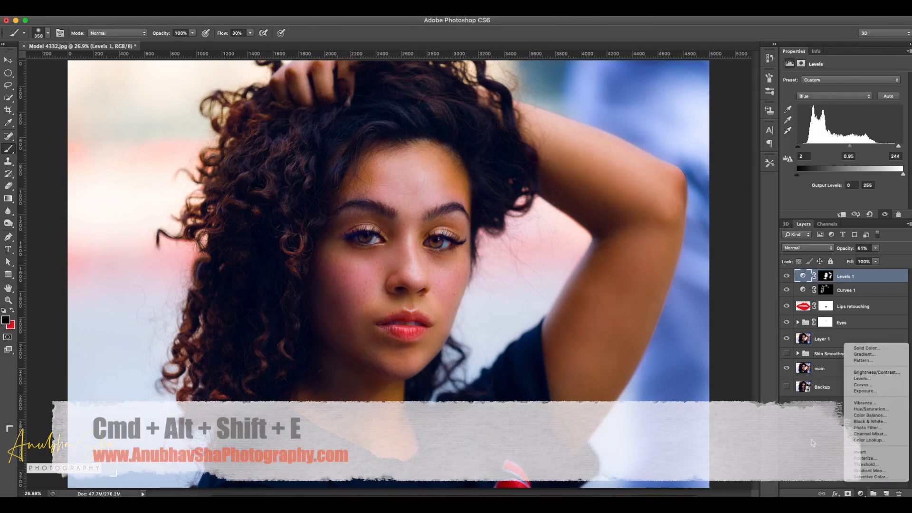
click(822, 453)
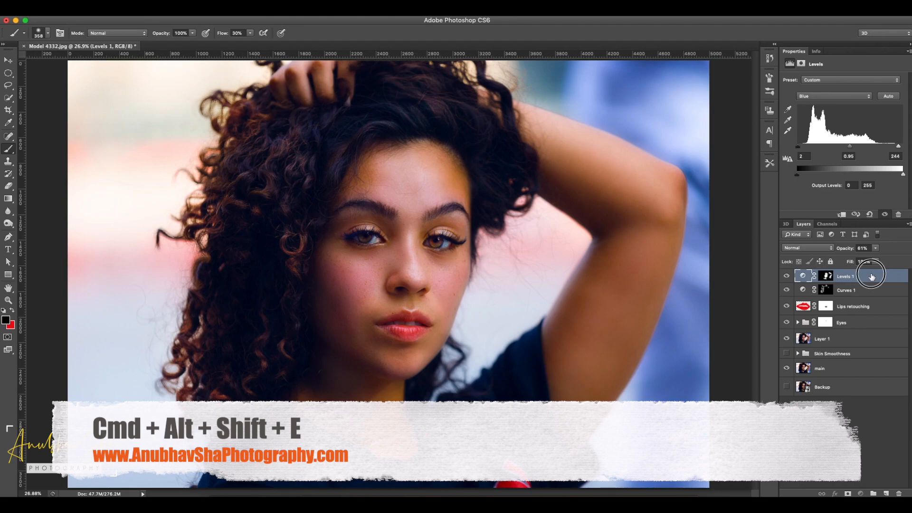
click(871, 277)
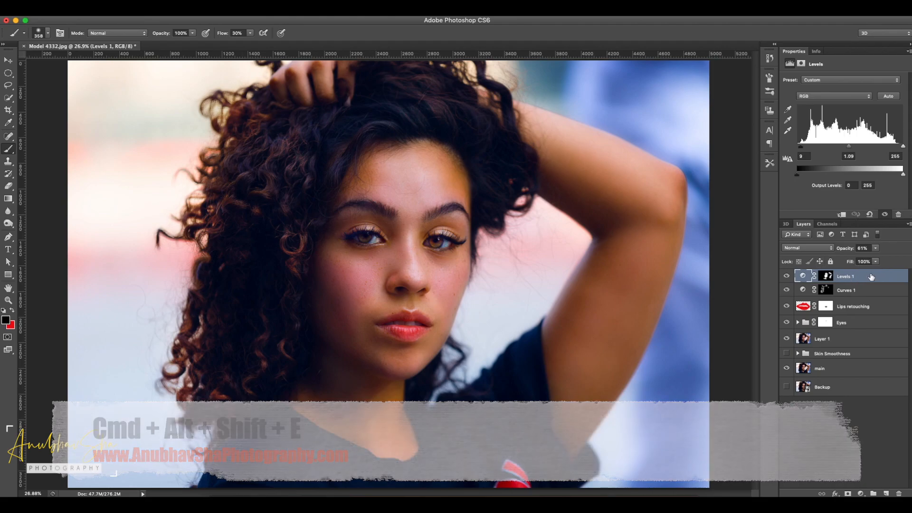
key(super+alt+shift+e)
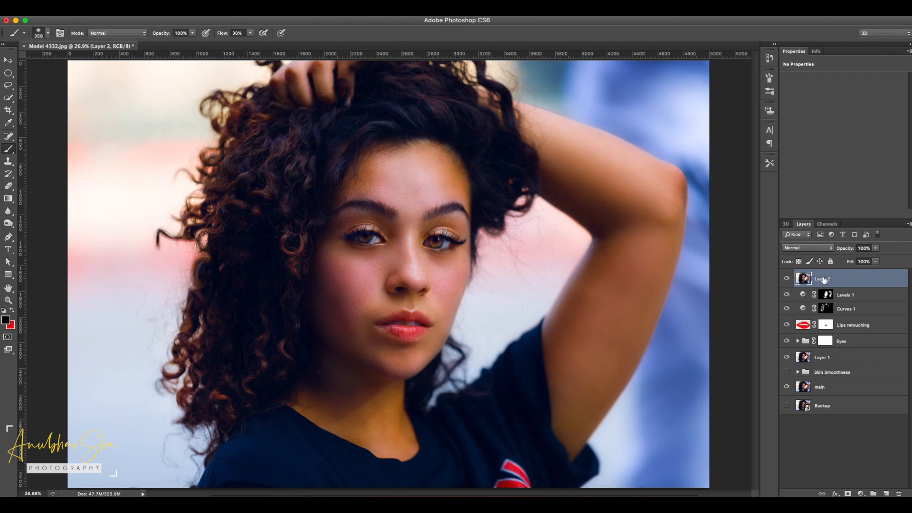
- Rename Layer 1 as "phase 1" and the merged Layer 2 as "phase 2 Dodge and burn"
double_click(825, 359)
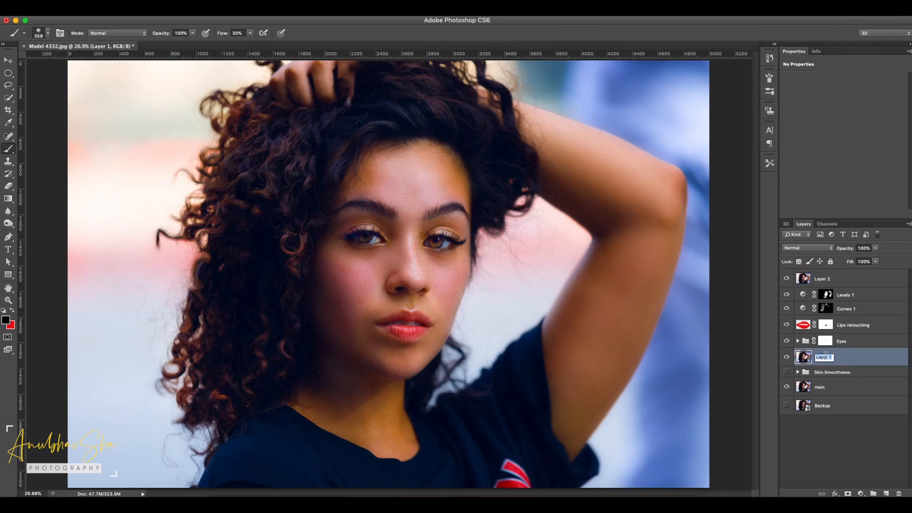
text(phas)
key(Return)
click(846, 279)
double_click(822, 279)
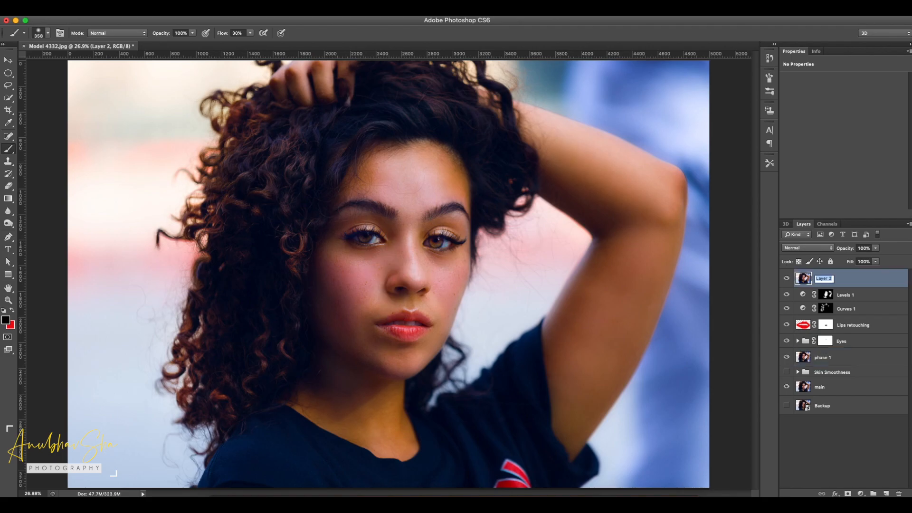
text(phase 2 Dodge and burn)
key(Return)
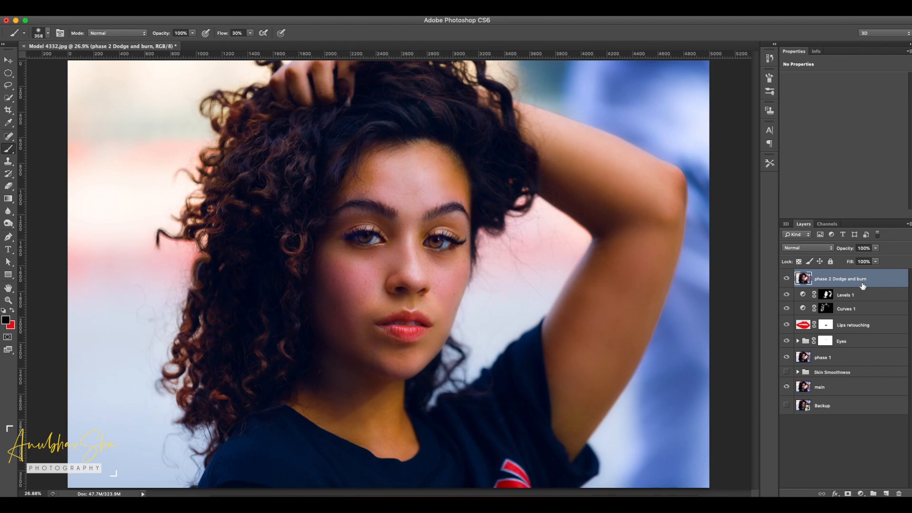
- Duplicate the phase 2 Dodge and burn layer twice and hide the original
key(ctrl+j)
key(ctrl+j)
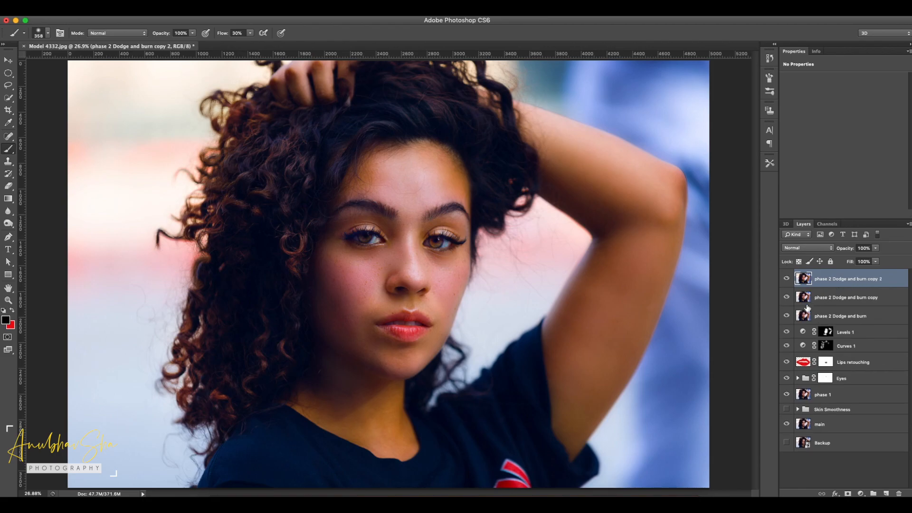
click(787, 316)
- Set the lower Dodge and burn copy's blend mode to Screen and the upper copy's to Multiply
click(853, 298)
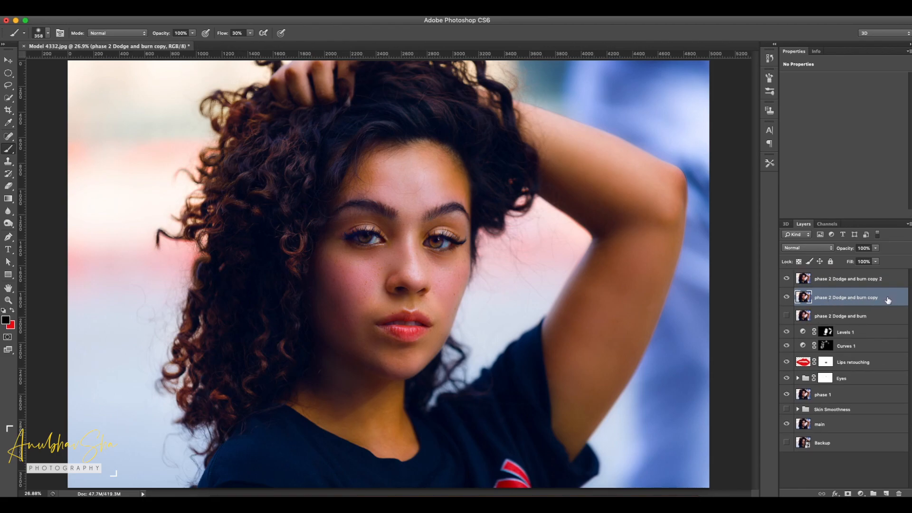
click(797, 249)
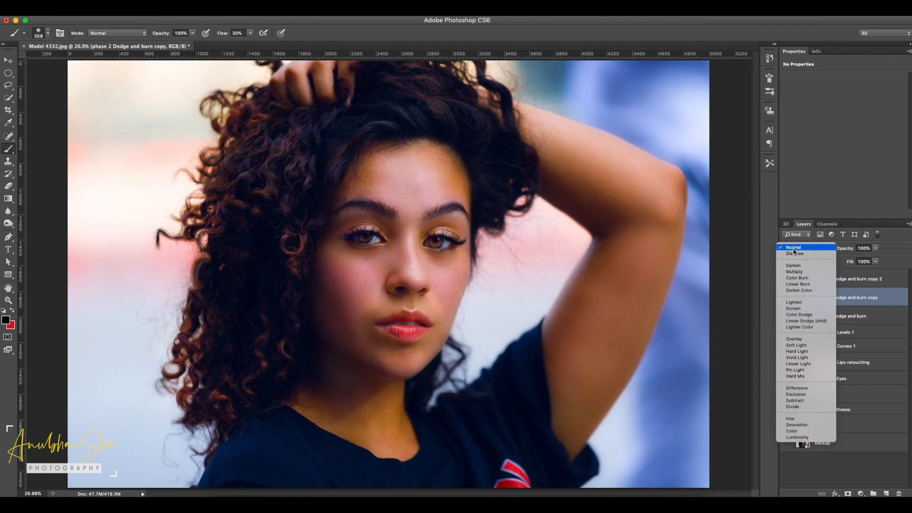
click(807, 308)
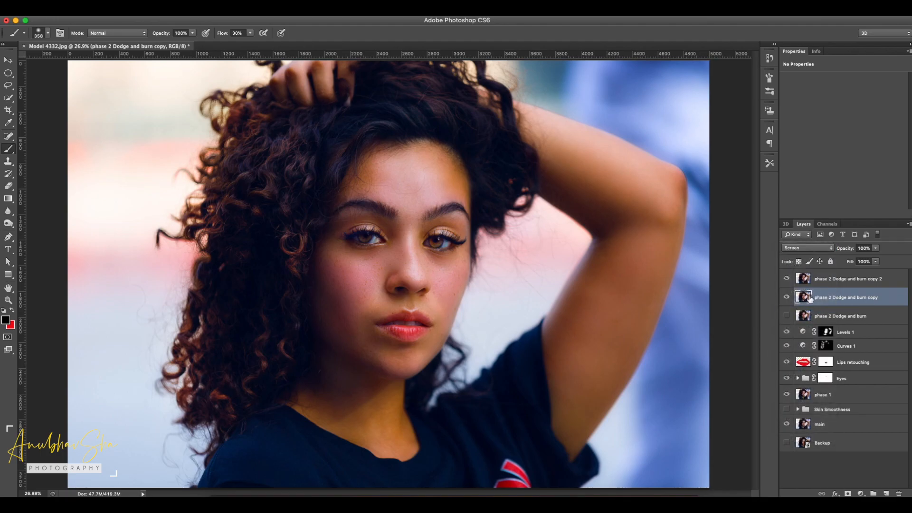
click(845, 281)
click(803, 247)
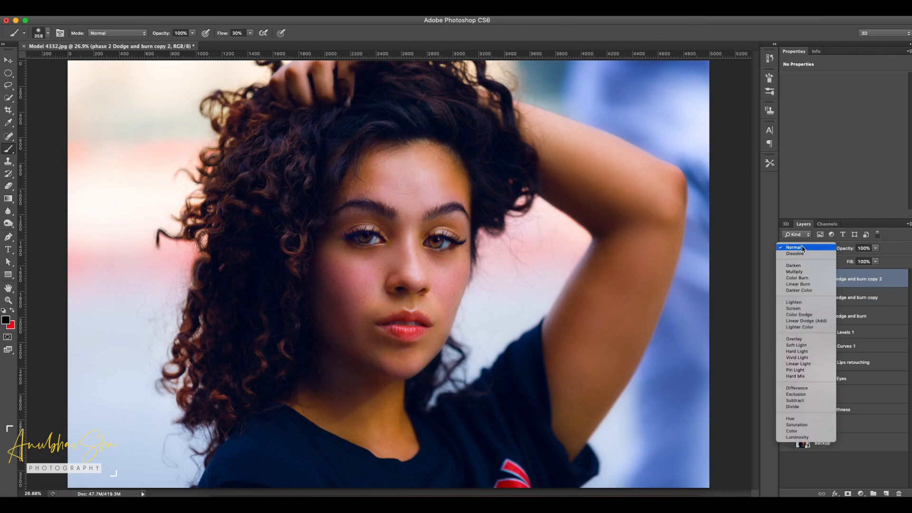
click(803, 270)
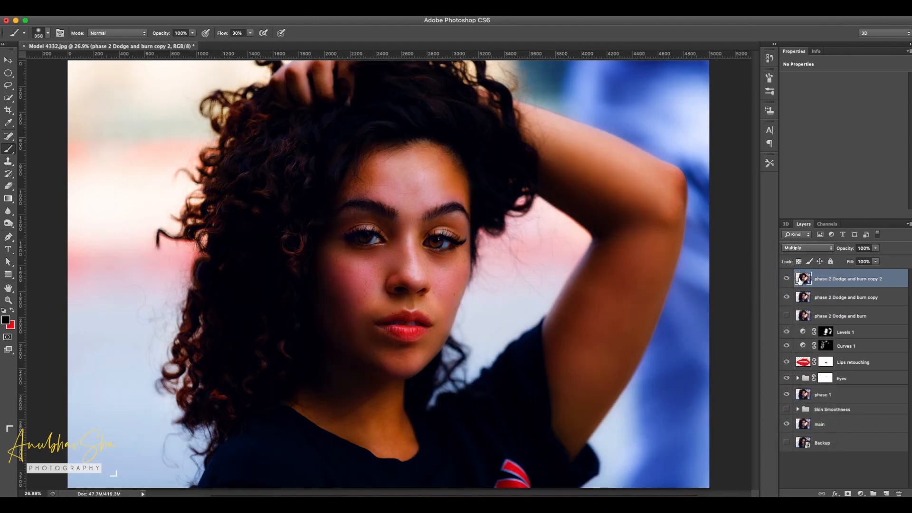
- Hide the Multiply copy and limit the Screen copy to highlights by setting its Blend If underlying black slider to 124 / 255
click(809, 298)
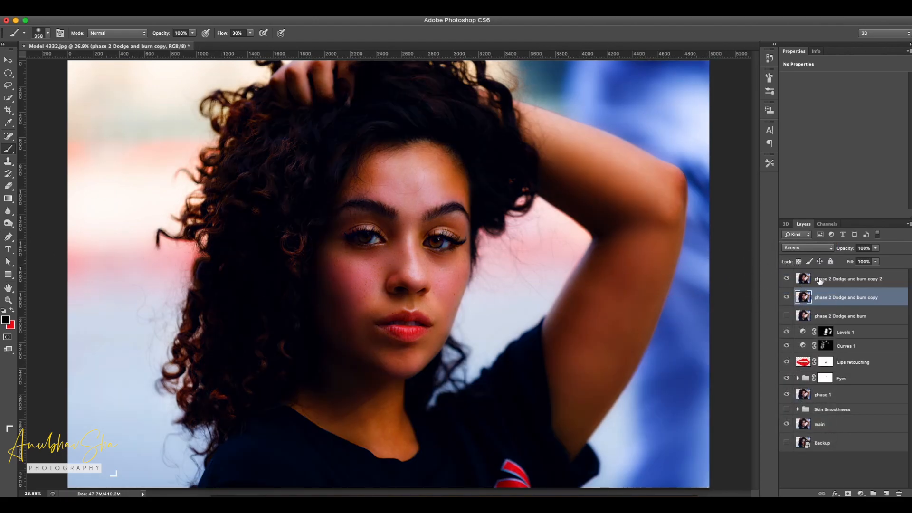
click(786, 279)
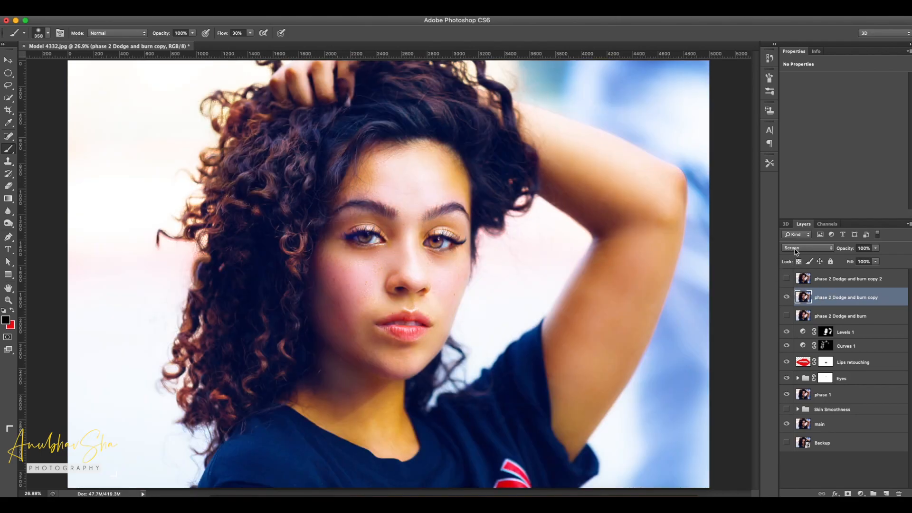
double_click(894, 298)
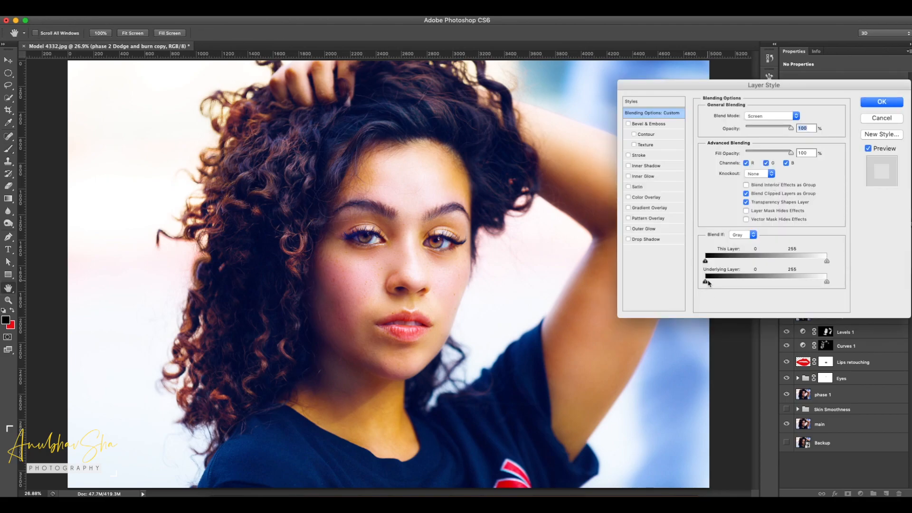
drag(706, 281, 764, 283)
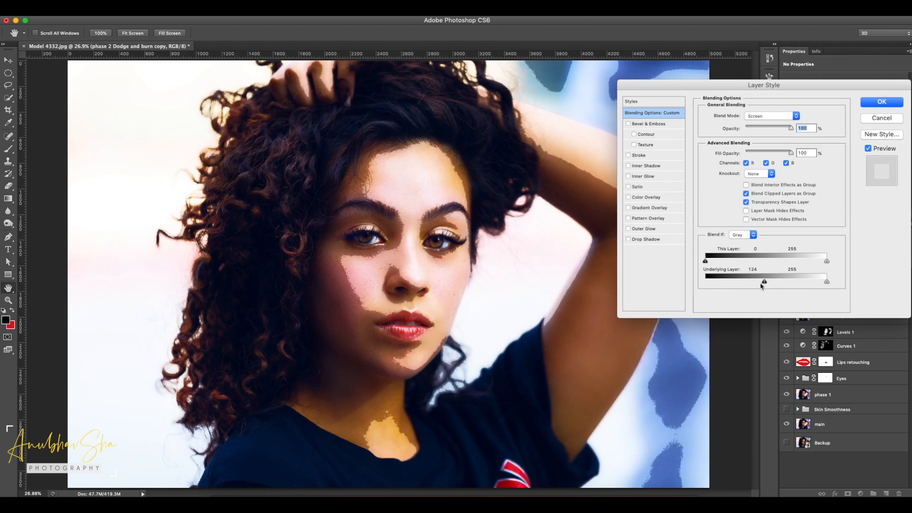
key(alt)
drag(768, 284, 845, 283)
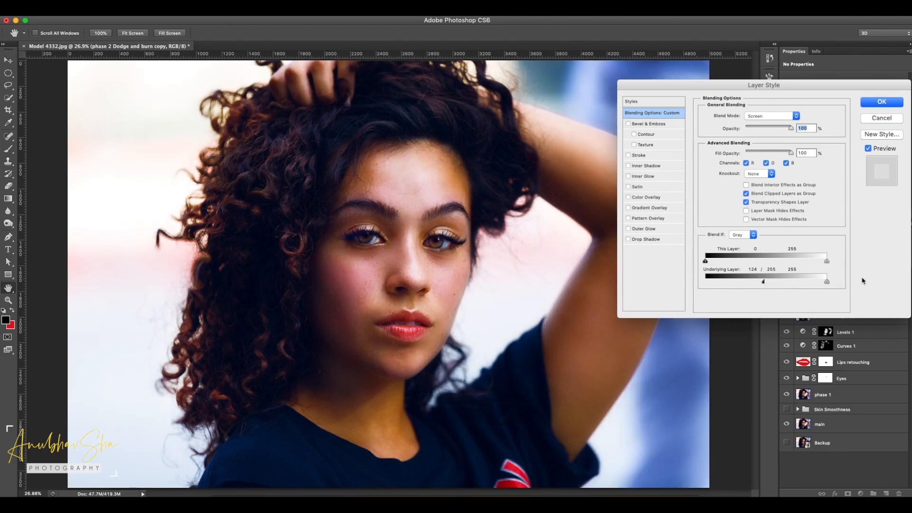
click(879, 104)
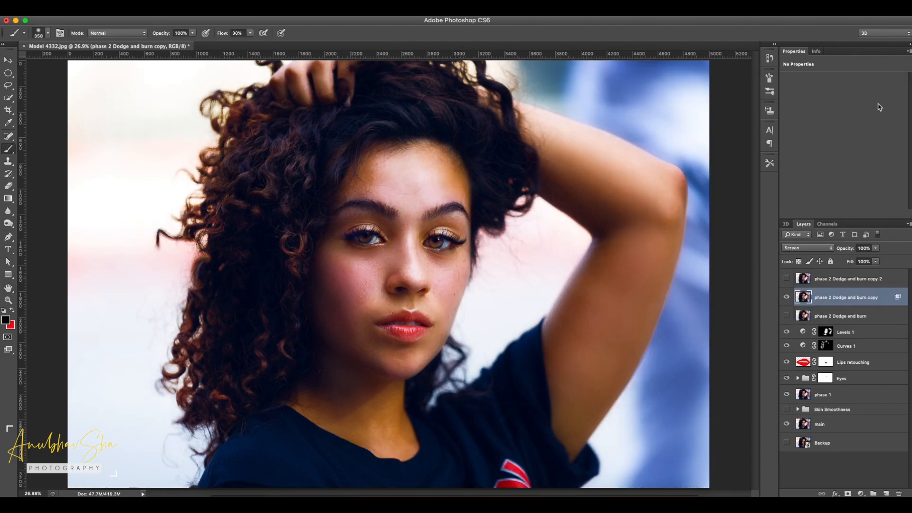
- Show the Multiply copy and limit it to shadows by splitting its Blend If underlying white slider to 0 / 128
click(787, 278)
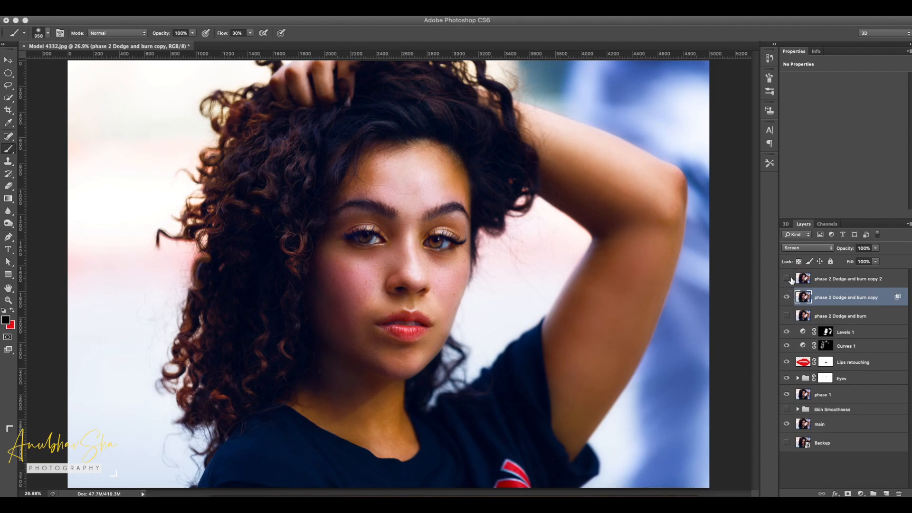
click(787, 278)
click(832, 278)
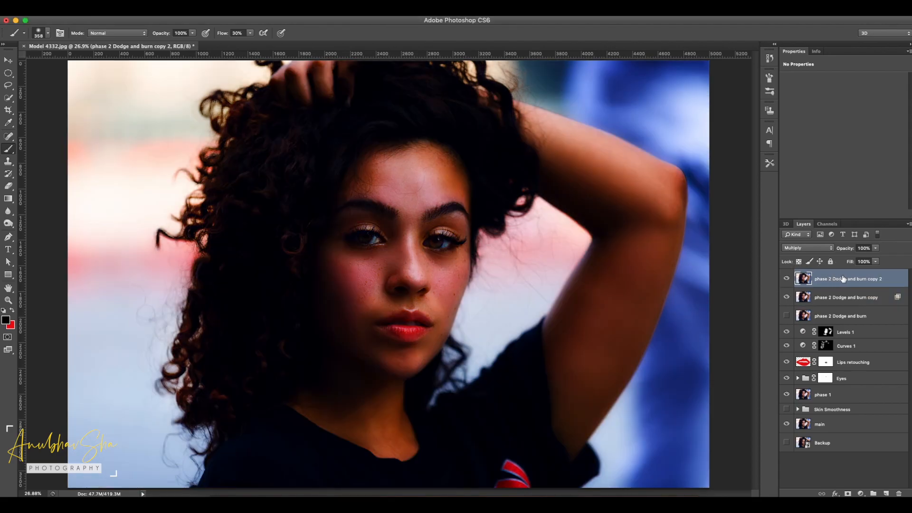
double_click(897, 278)
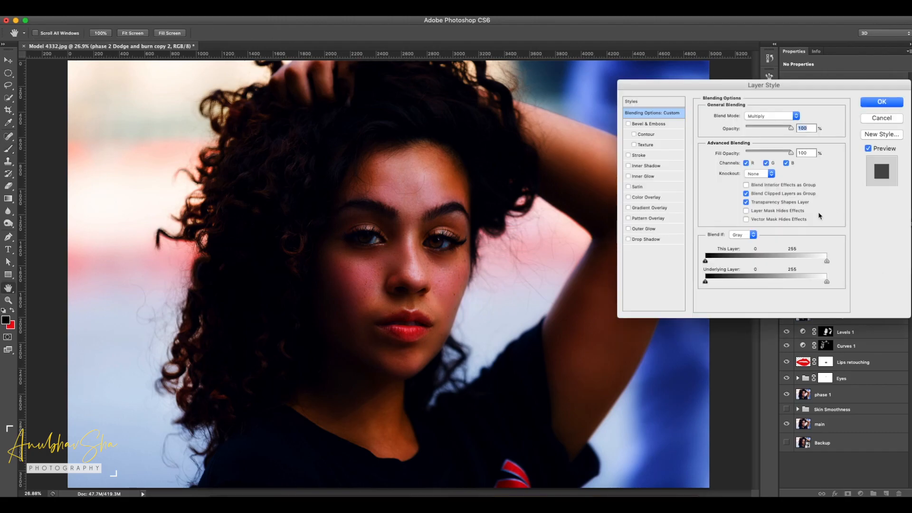
drag(827, 282, 603, 276)
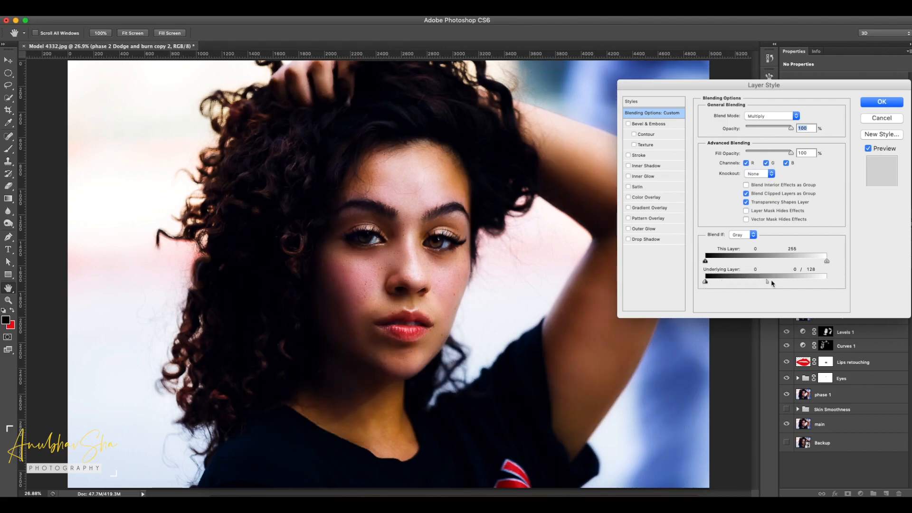
click(882, 102)
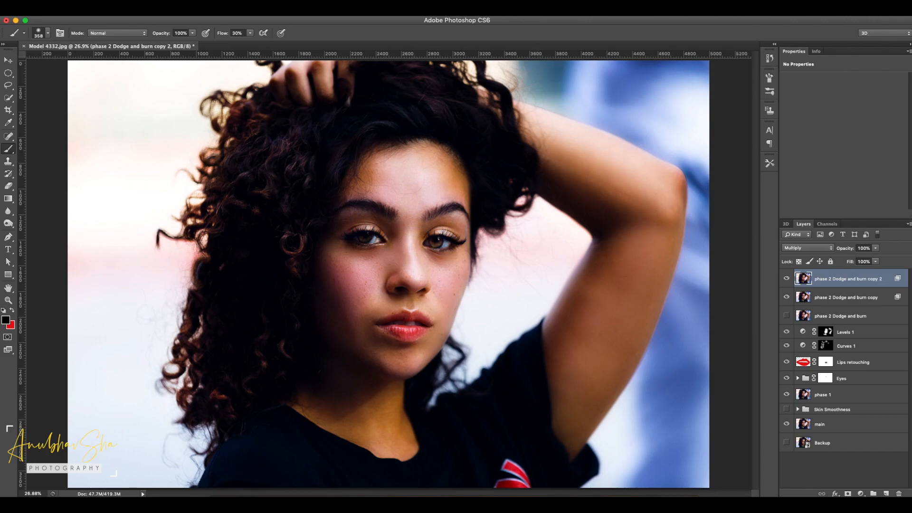
- Add white layer masks to the Screen and Multiply copies, and select the Screen copy's mask
click(878, 302)
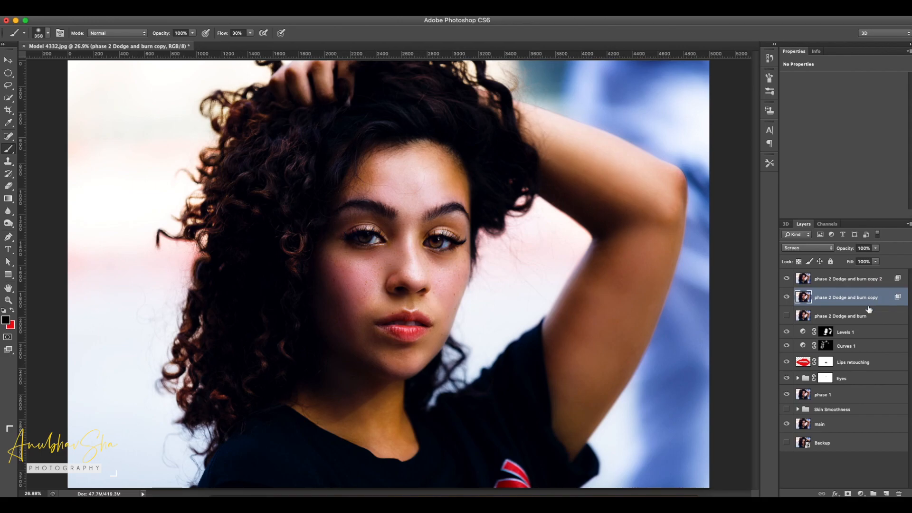
click(848, 493)
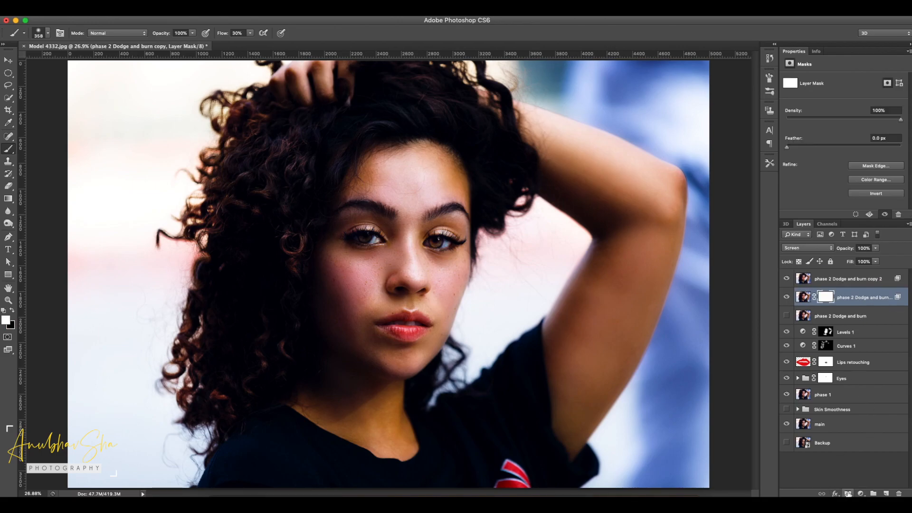
click(860, 279)
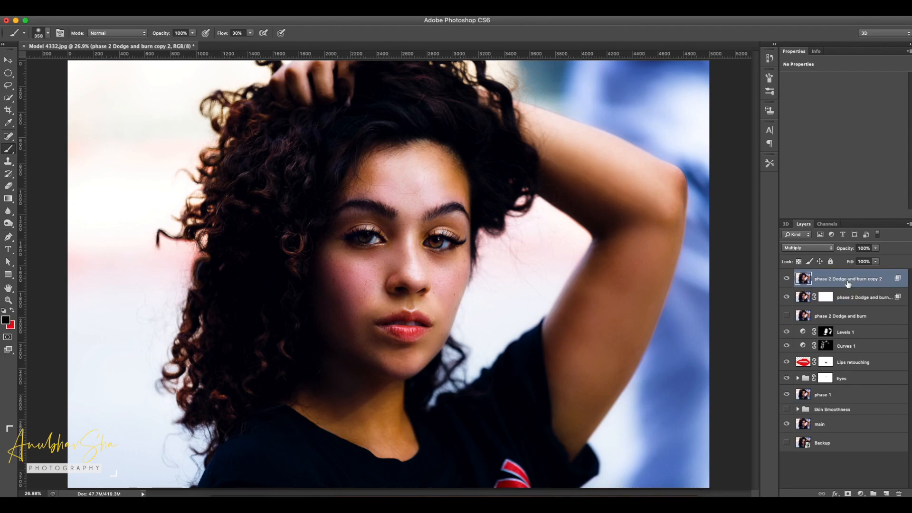
click(848, 493)
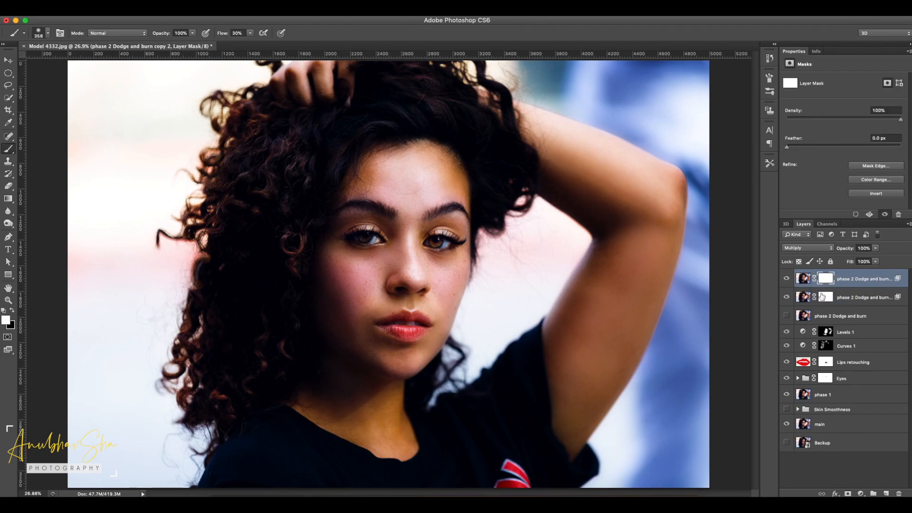
click(826, 298)
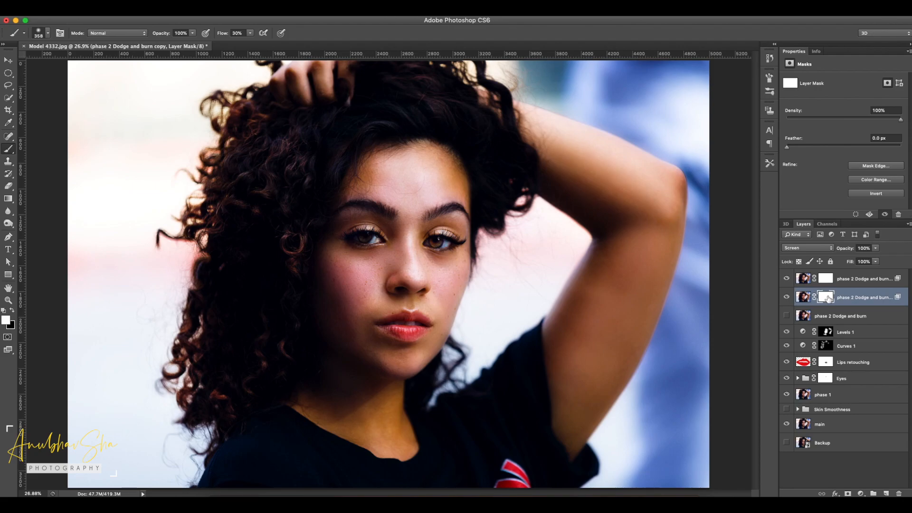
- Apply the merged RGB image to the Screen copy's layer mask with Multiply blending at 100% opacity
click(114, 11)
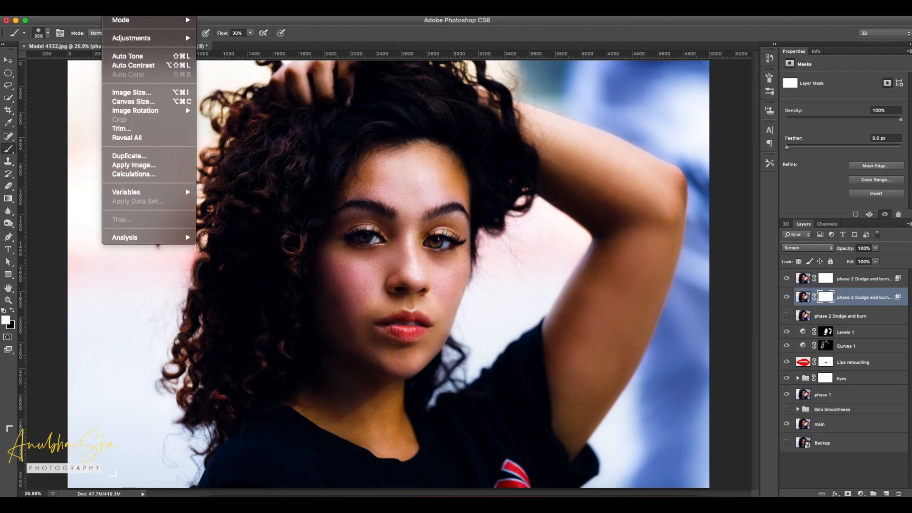
click(135, 165)
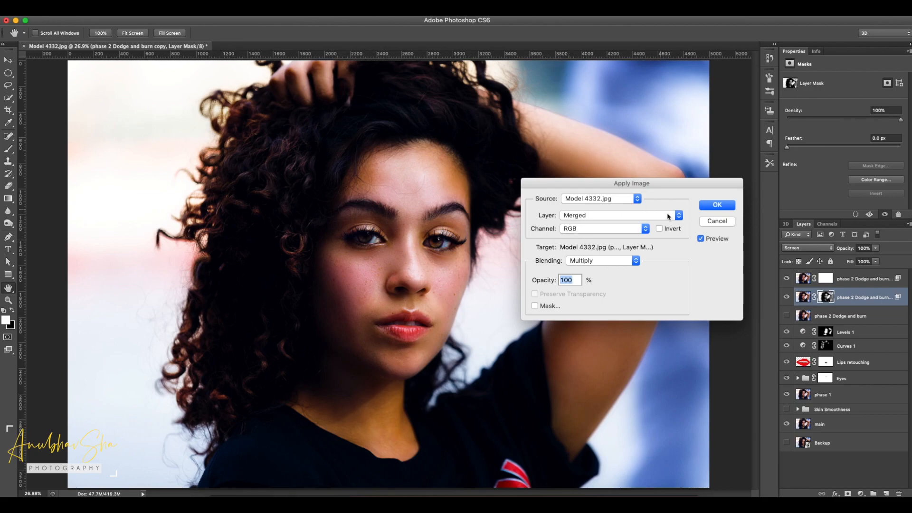
click(717, 206)
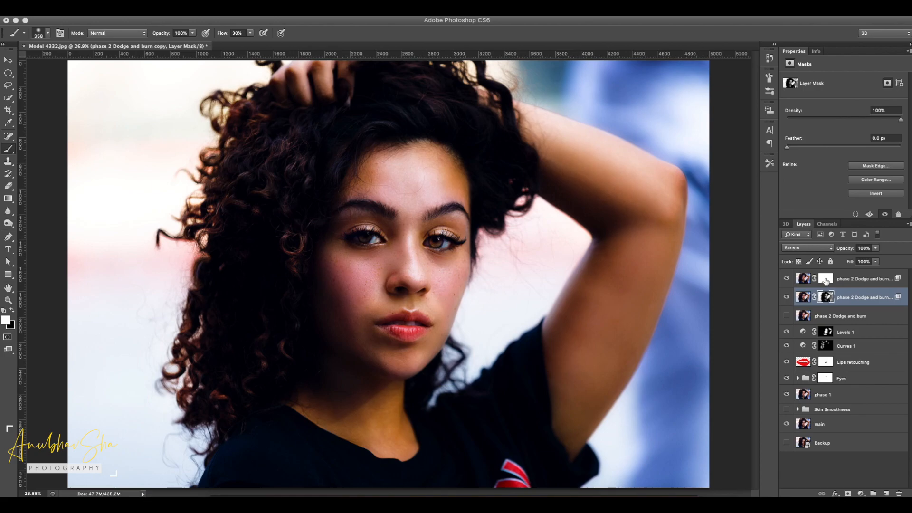
- Apply the inverted merged RGB image to the Multiply copy's layer mask with Multiply blending at 100% opacity
click(827, 280)
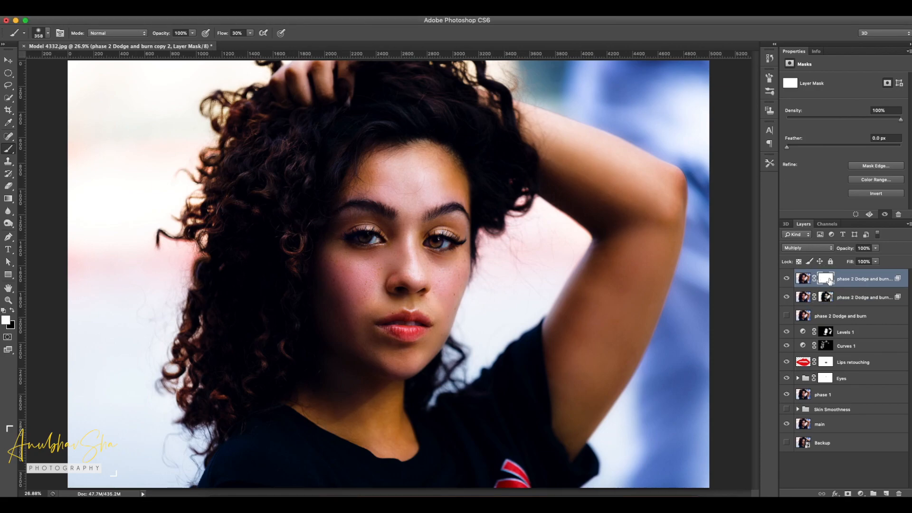
click(109, 11)
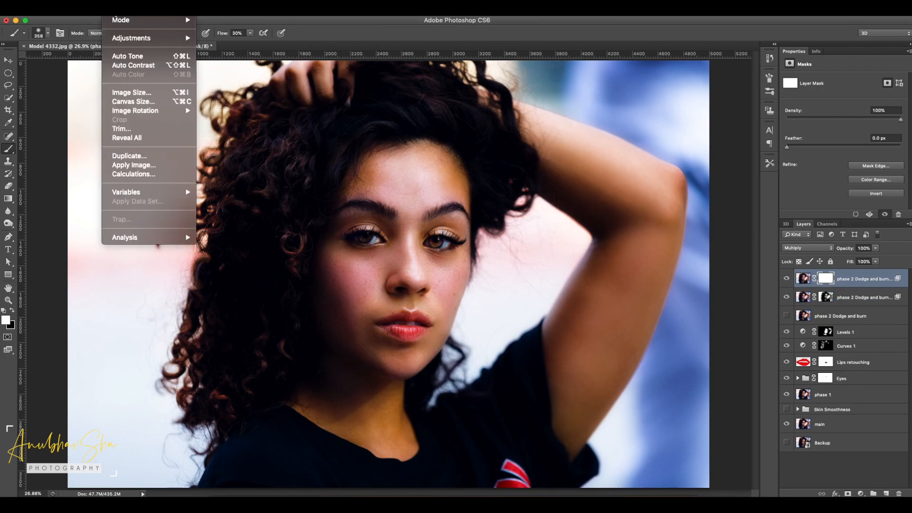
click(136, 166)
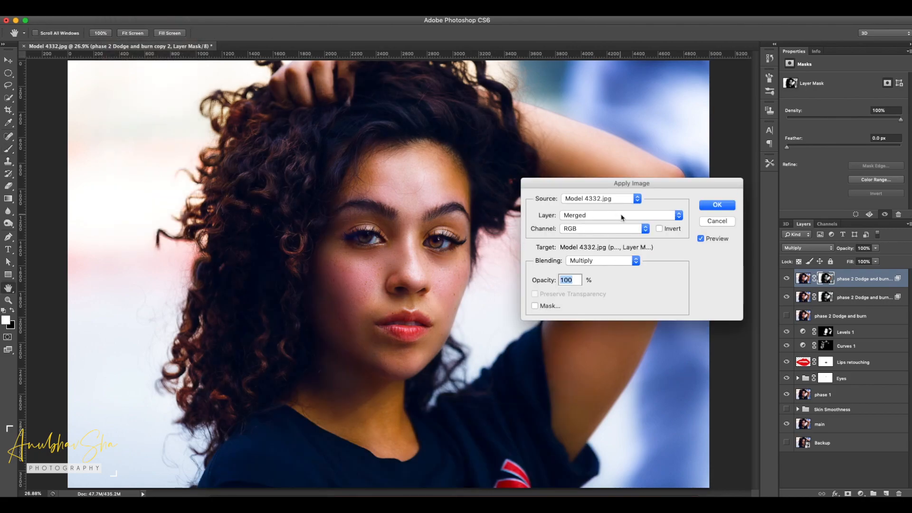
click(659, 229)
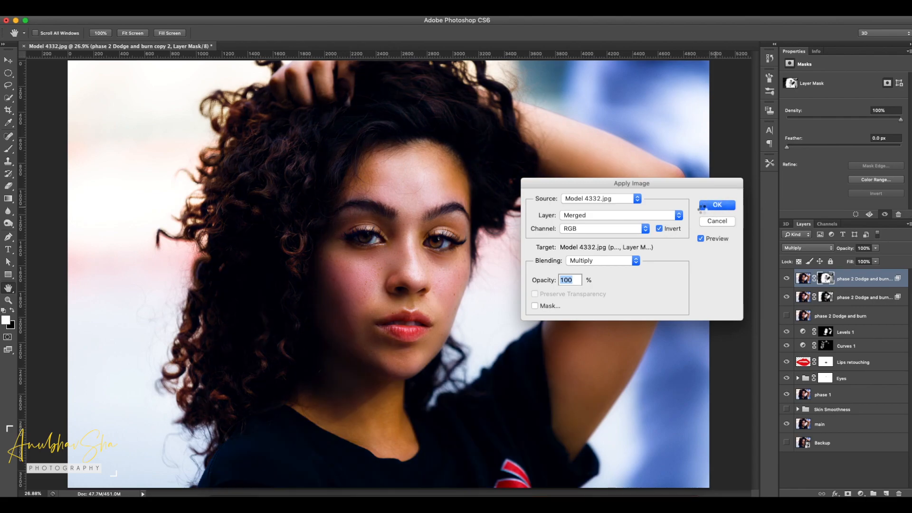
click(717, 206)
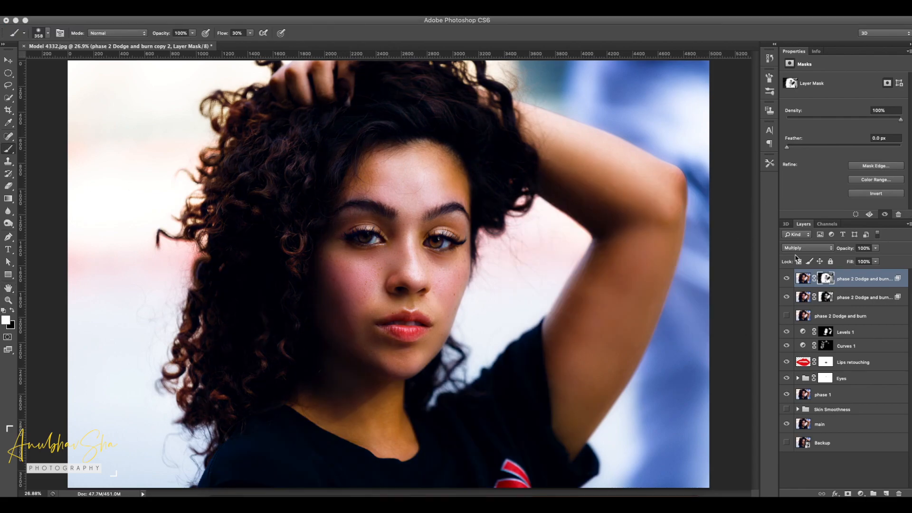
- Group the Screen and Multiply copies under a white layer mask, and hide the Phase 2 dodge and burn layer below the group
shift+click(855, 297)
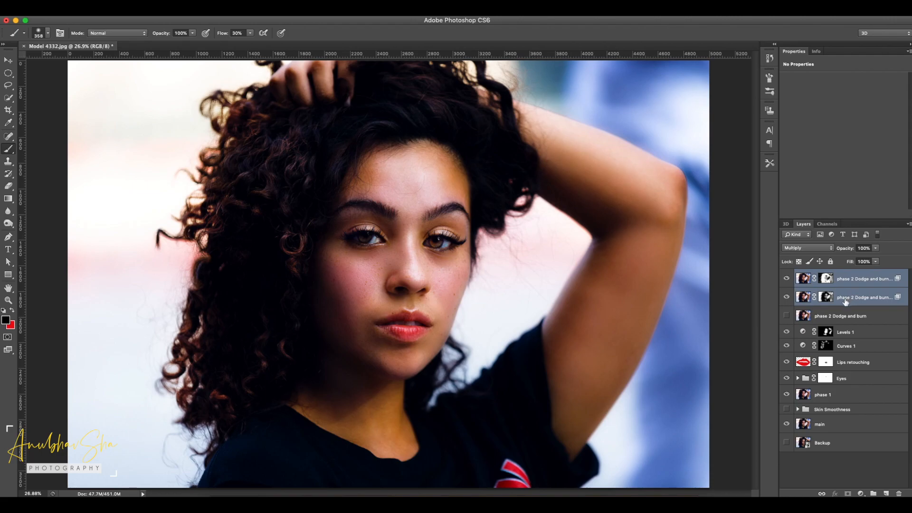
key(super+g)
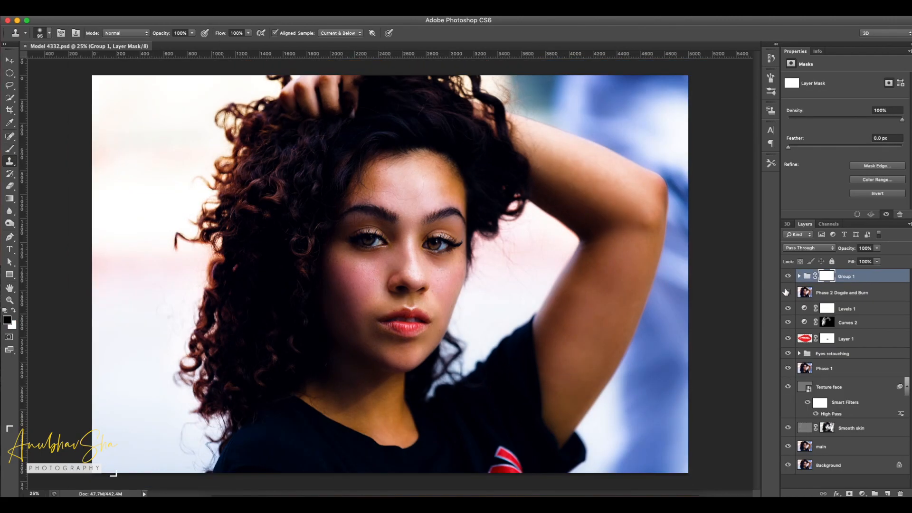
click(787, 292)
- Apply the merged RGB image, without inverting, to the group's layer mask with Multiply blending at 100% opacity
click(93, 10)
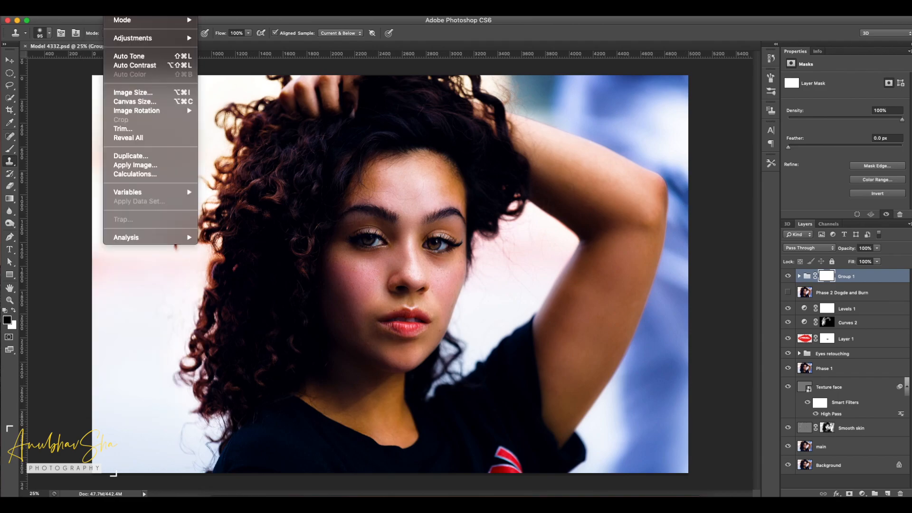
mouse_move(116, 10)
click(154, 165)
click(715, 204)
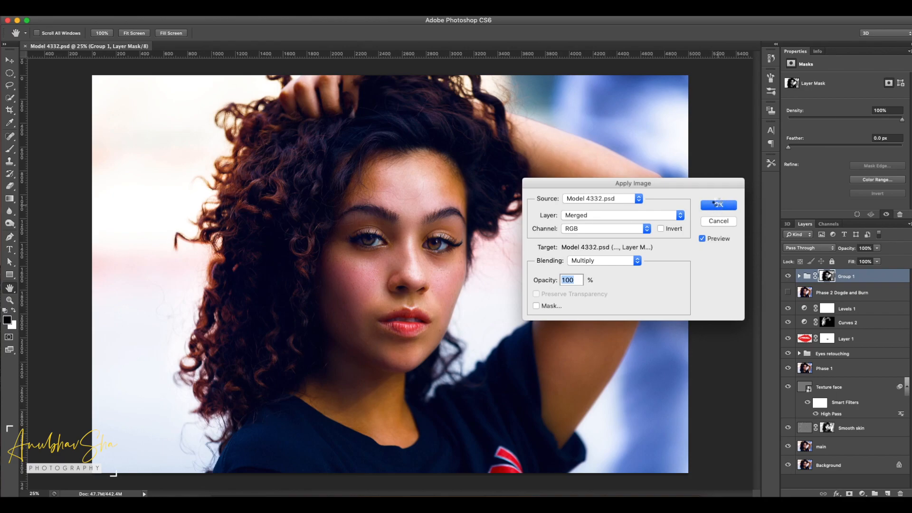
- Add a Curves adjustment layer with a slightly raised black point and lowered midtones, and set its opacity to 40%
click(862, 494)
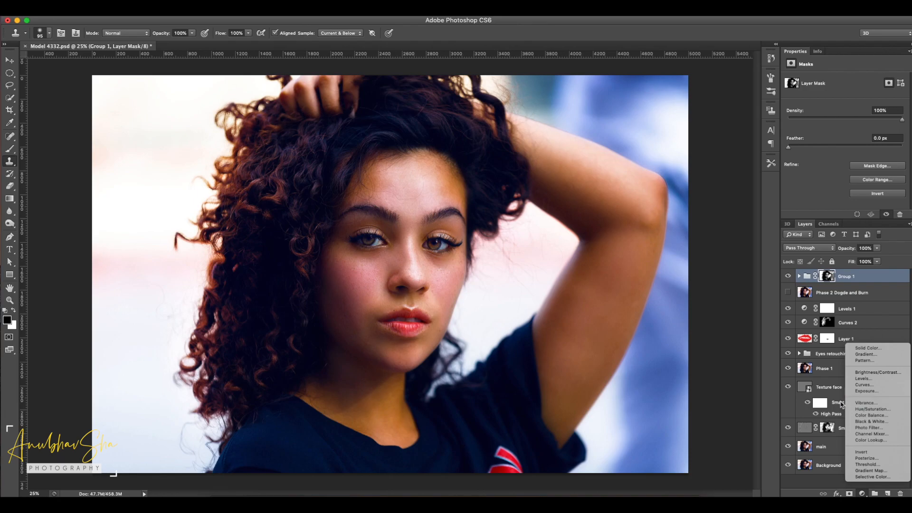
click(865, 384)
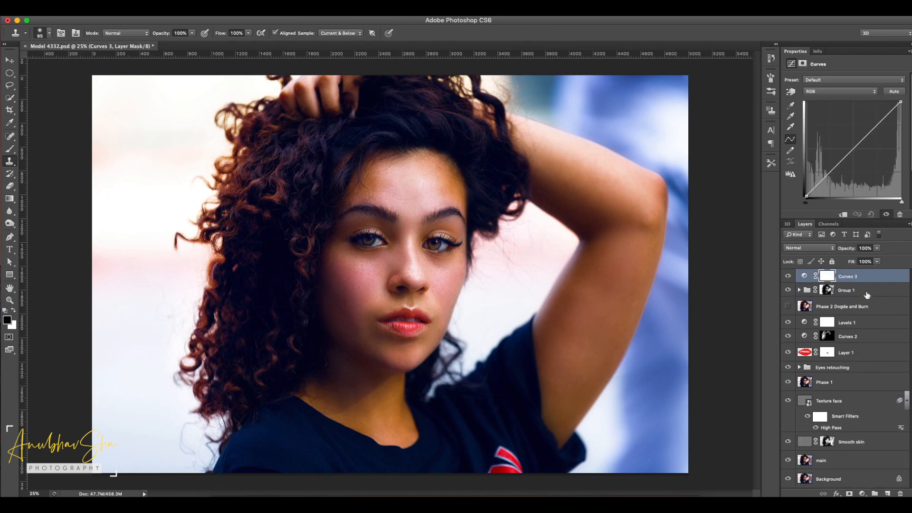
drag(806, 196, 803, 190)
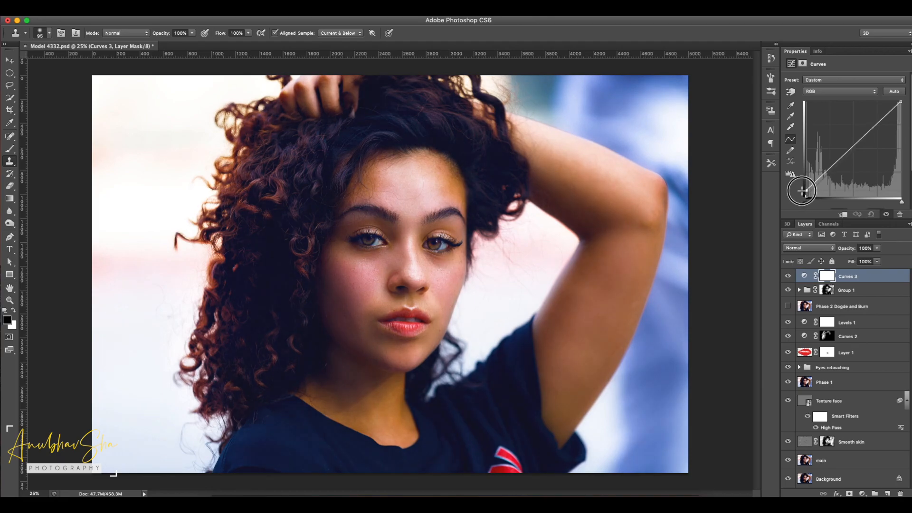
drag(850, 151, 849, 156)
drag(807, 191, 806, 192)
drag(860, 248, 854, 251)
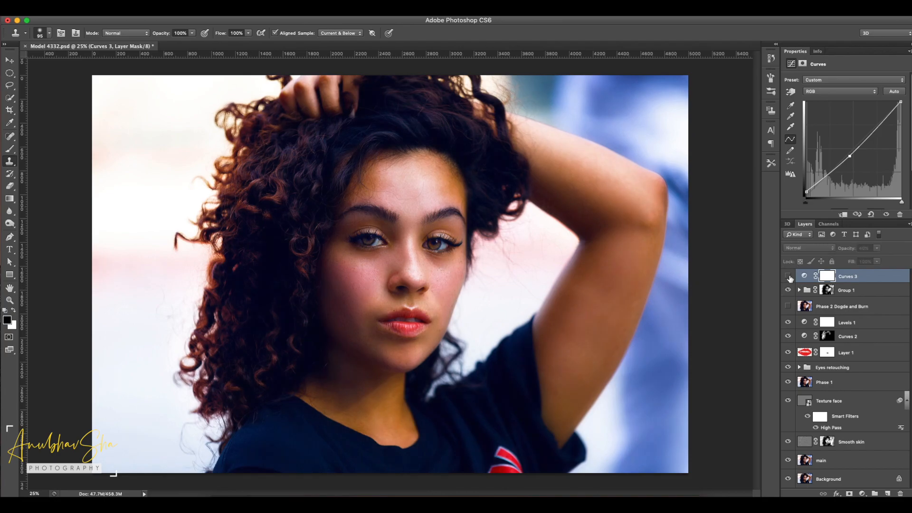
- Add a Color Lookup adjustment layer, preview the Moonlight, TealOrangePlusContrast and TensionGreen LUTs, and choose Soft_Warming.look
click(862, 494)
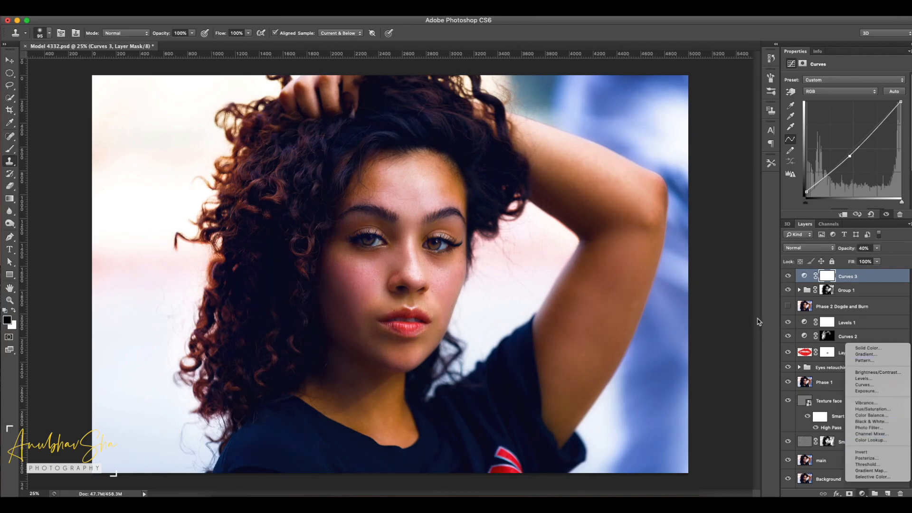
click(769, 329)
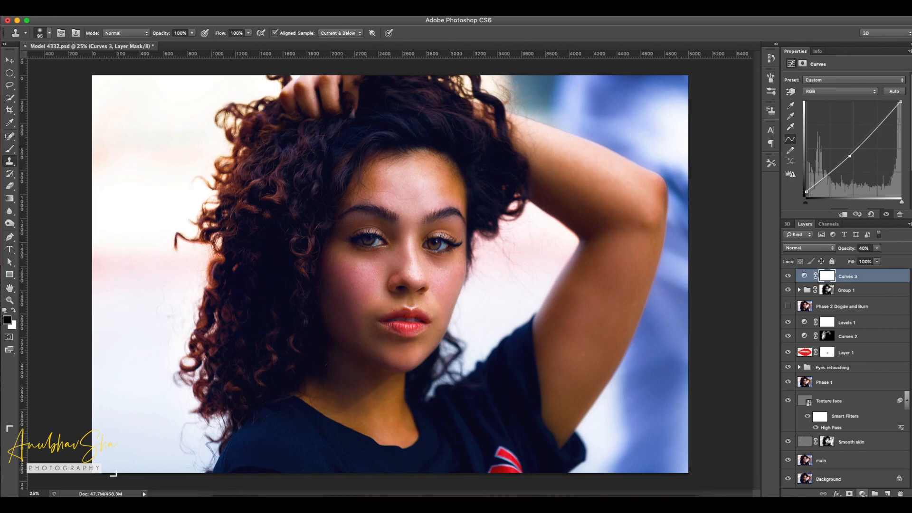
click(863, 493)
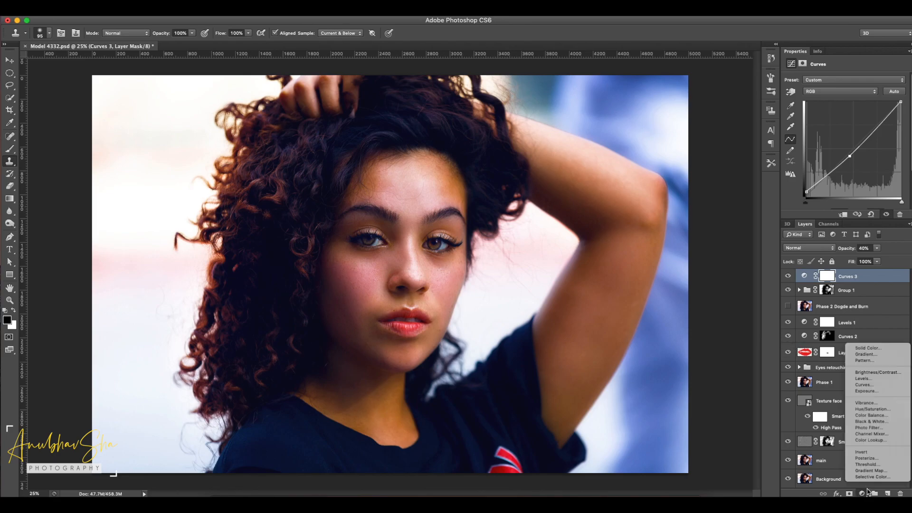
click(879, 441)
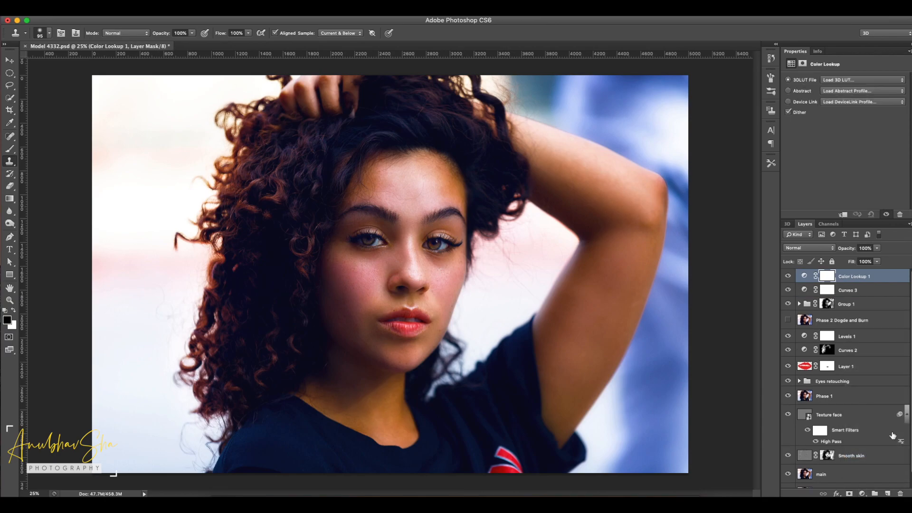
click(863, 80)
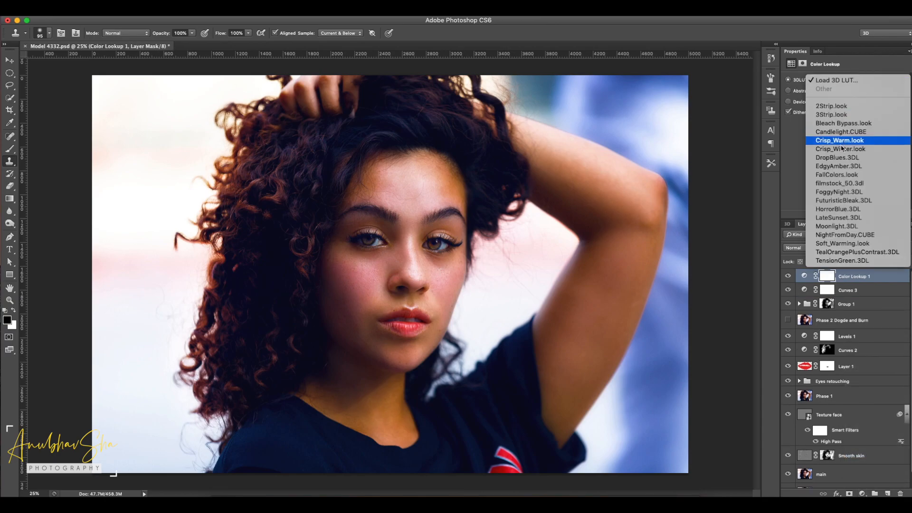
click(837, 227)
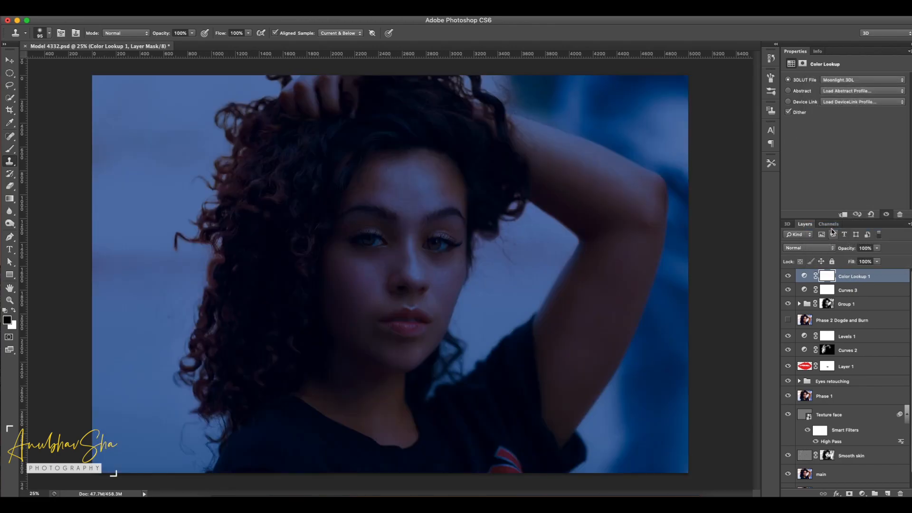
click(852, 80)
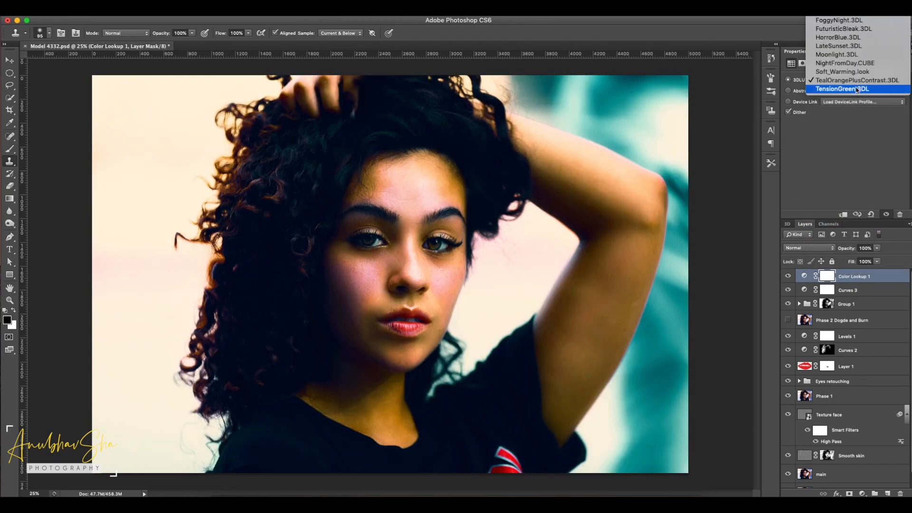
click(853, 89)
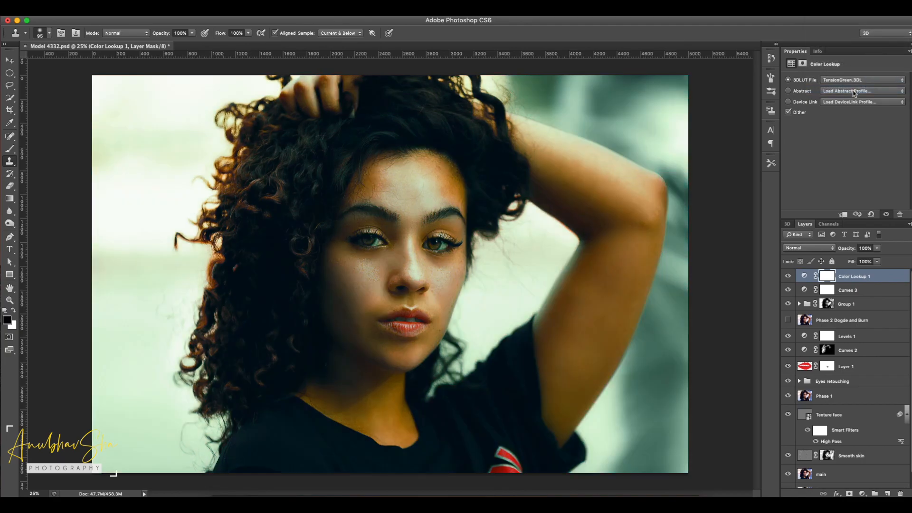
click(854, 82)
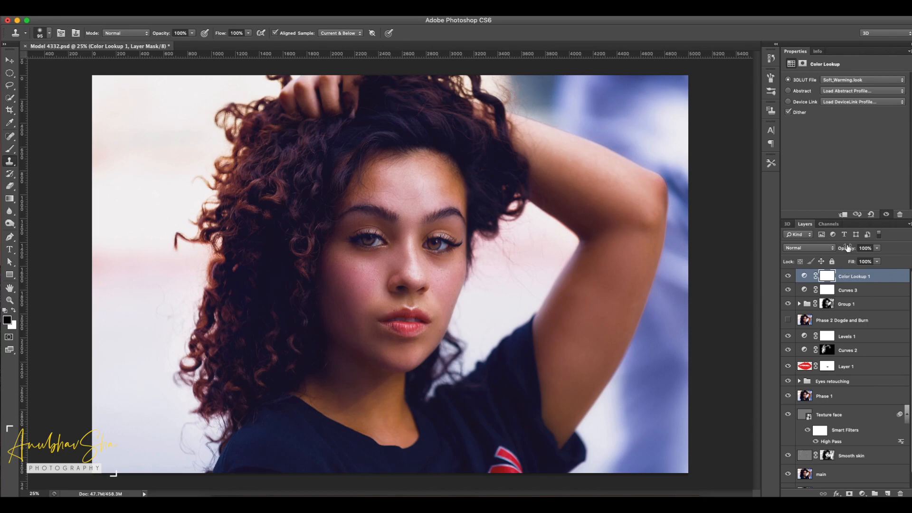
- Adjust the Color Lookup layer's opacity to about 56% to soften the warm color grade
mouse_move(845, 249)
mouse_down()
mouse_move(827, 249)
mouse_move(840, 247)
mouse_up()
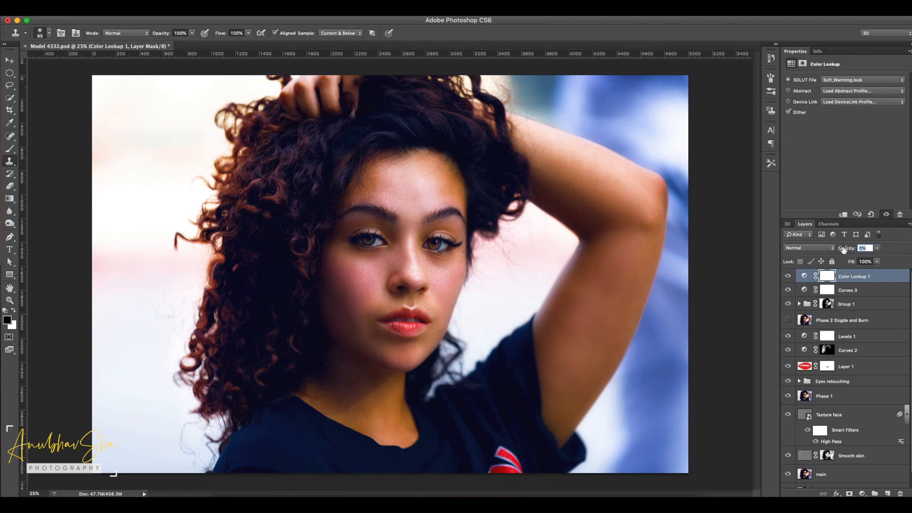
drag(844, 250, 847, 251)
click(840, 251)
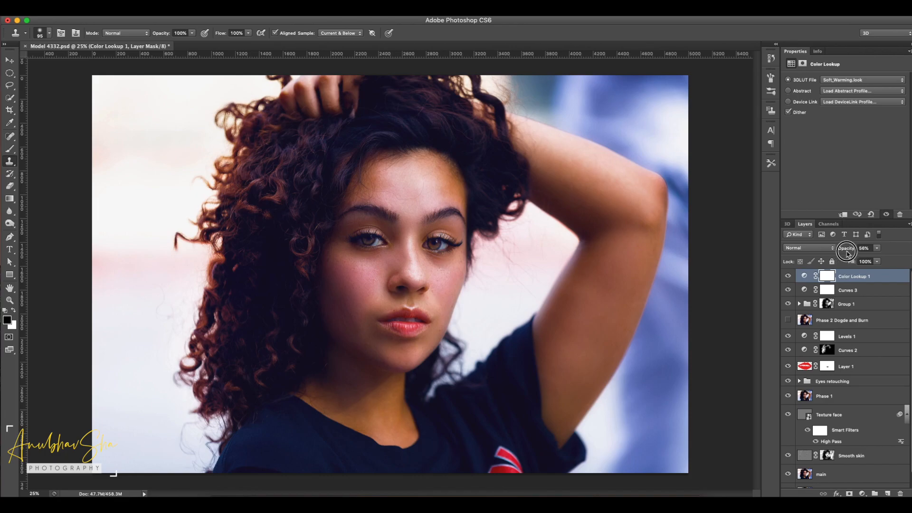
key(Delete)
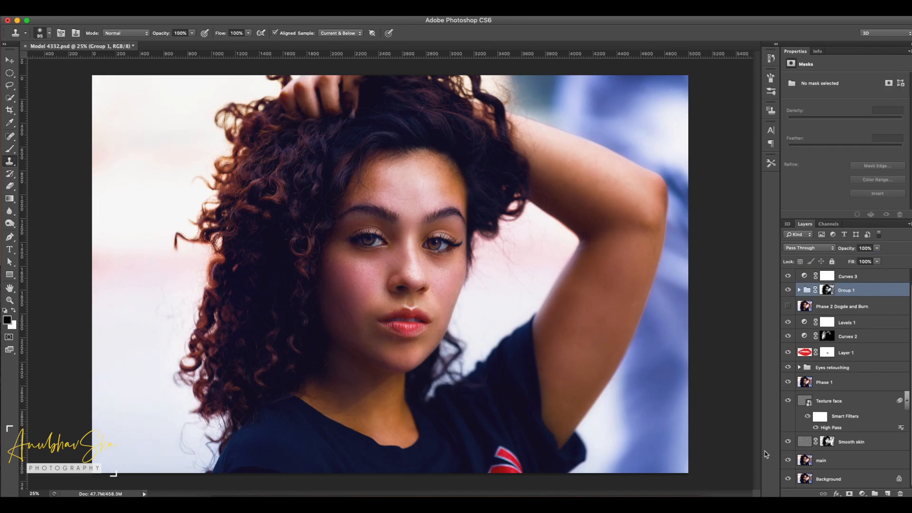
- Compare the retouched portrait with the original by toggling every layer except the Background off and on
alt+click(788, 480)
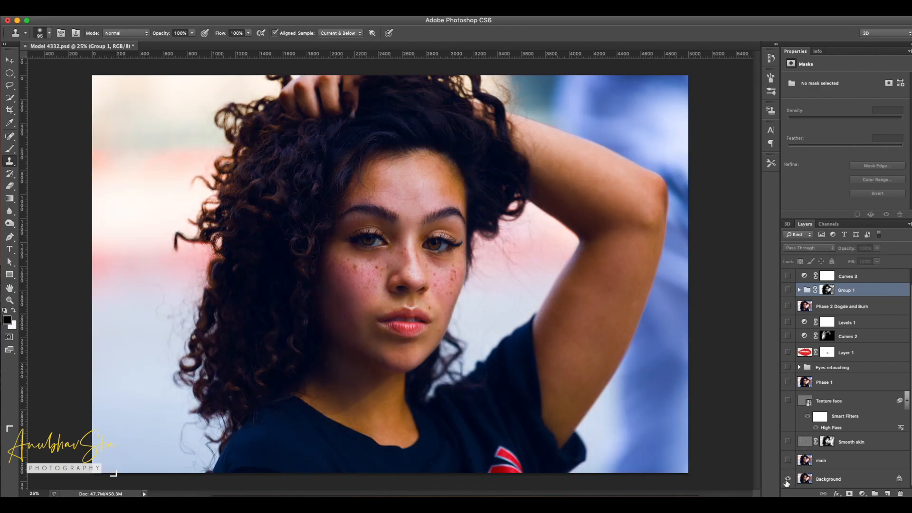
alt+click(787, 482)
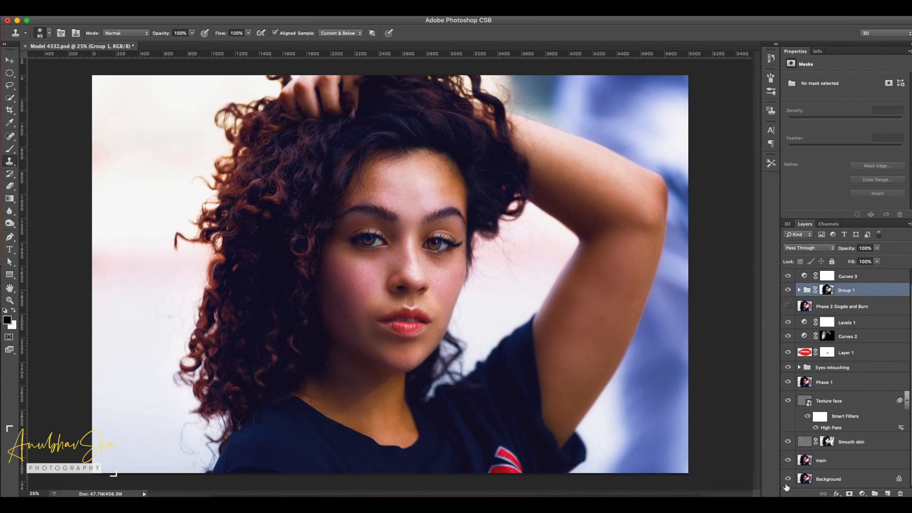
alt+click(788, 481)
alt+click(788, 483)
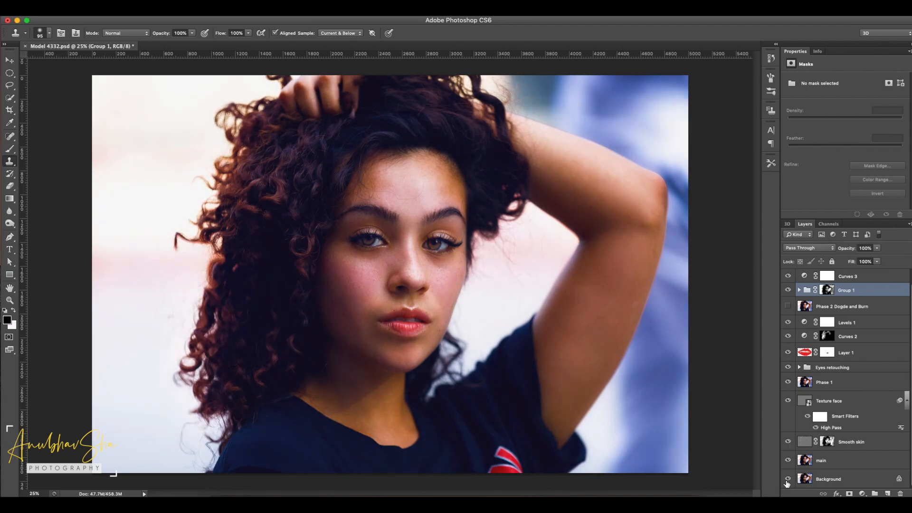